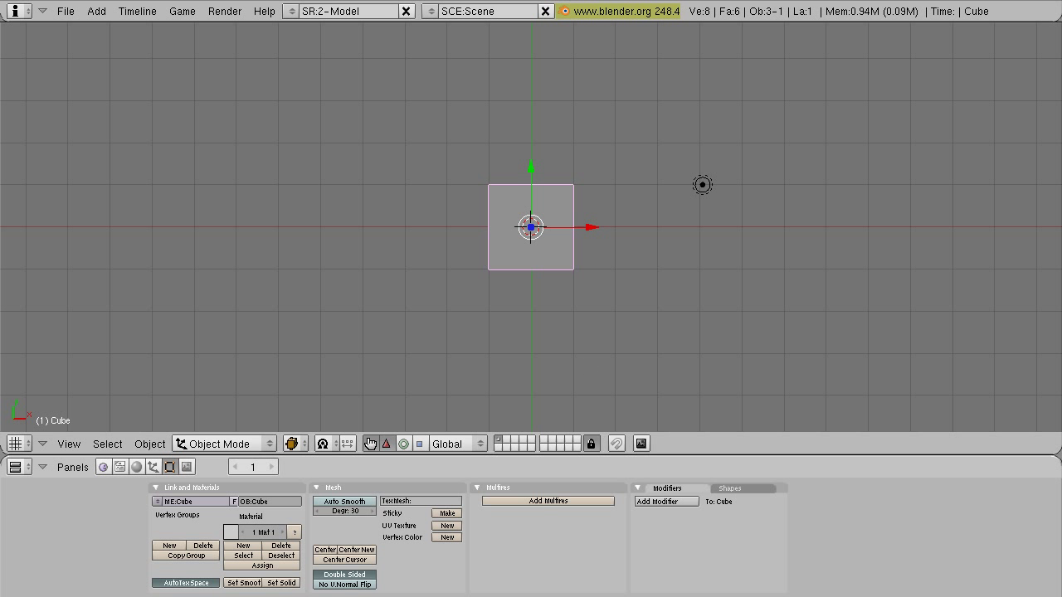
- Check the Changes since 2.48 page on blender.org in Firefox, then return to Blender
key("alt+Tab")
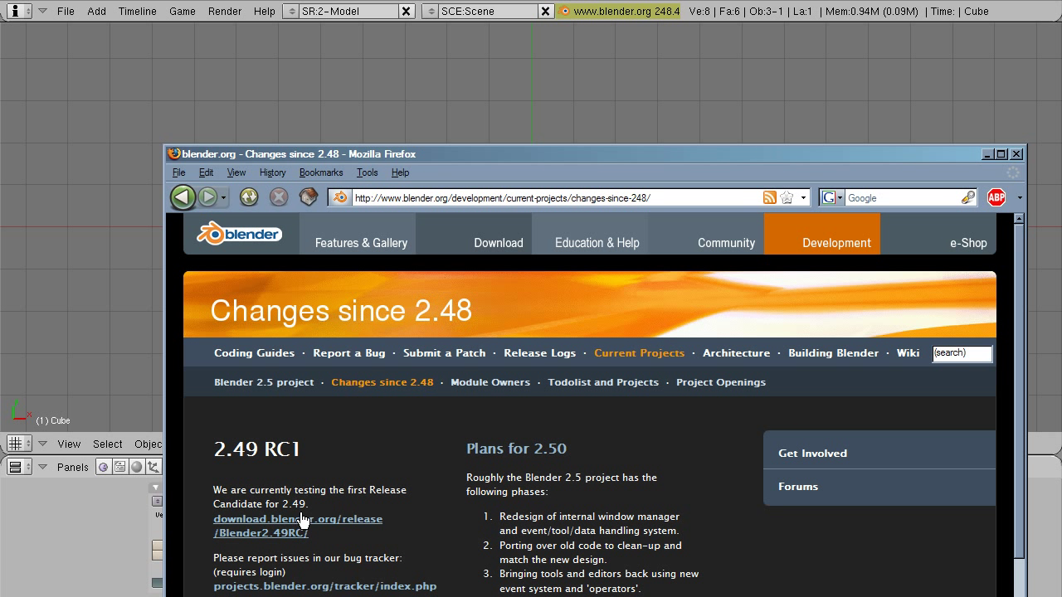
key("alt+Tab")
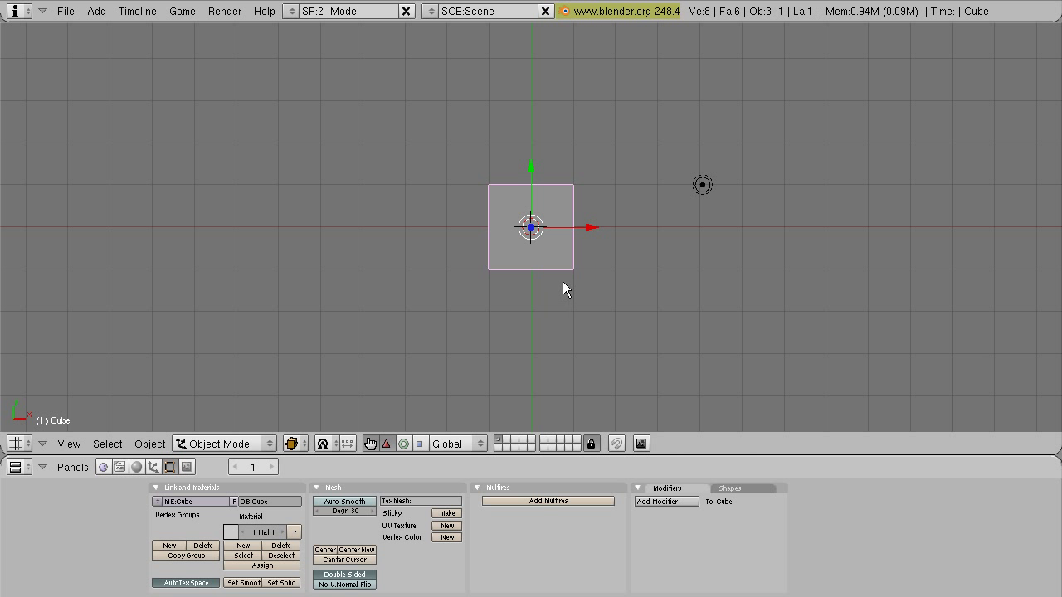
- Turn off the 3D transform manipulator and put the cube in Edit Mode with face selection
middle_click_drag(522, 351, 611, 246)
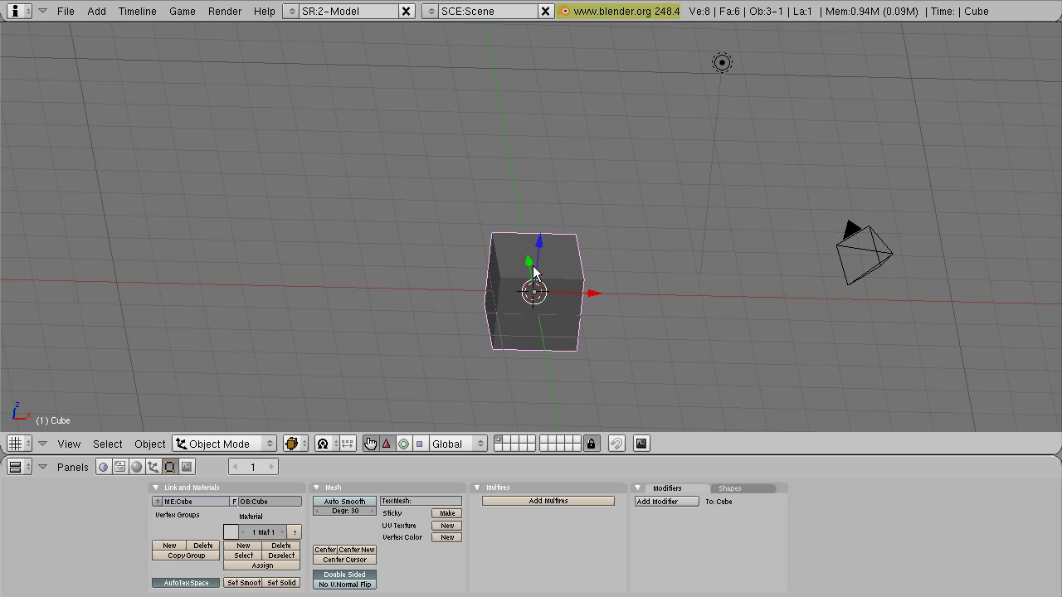
left_click(372, 444)
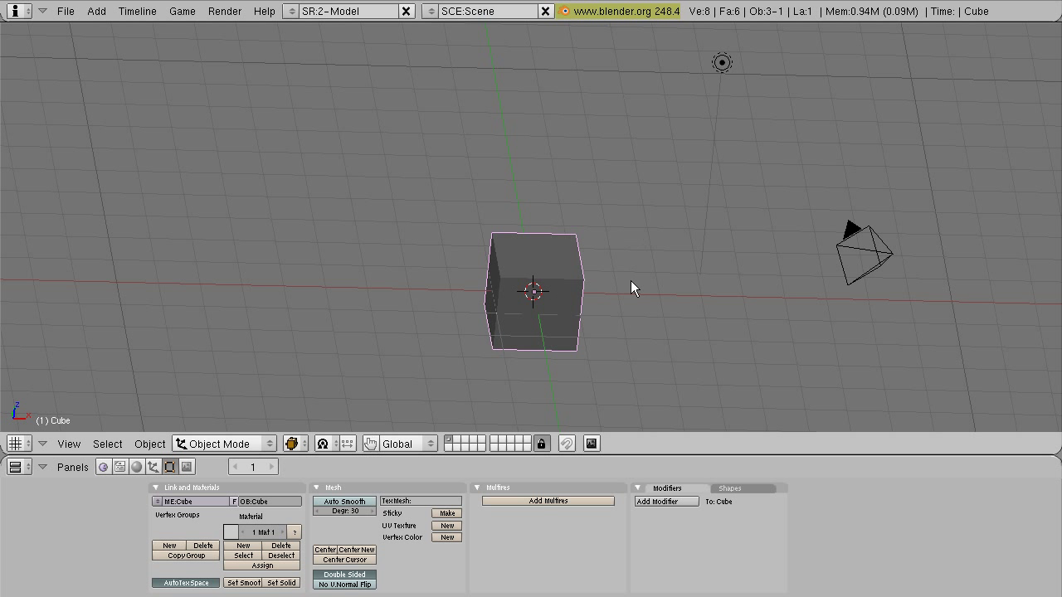
key("Tab")
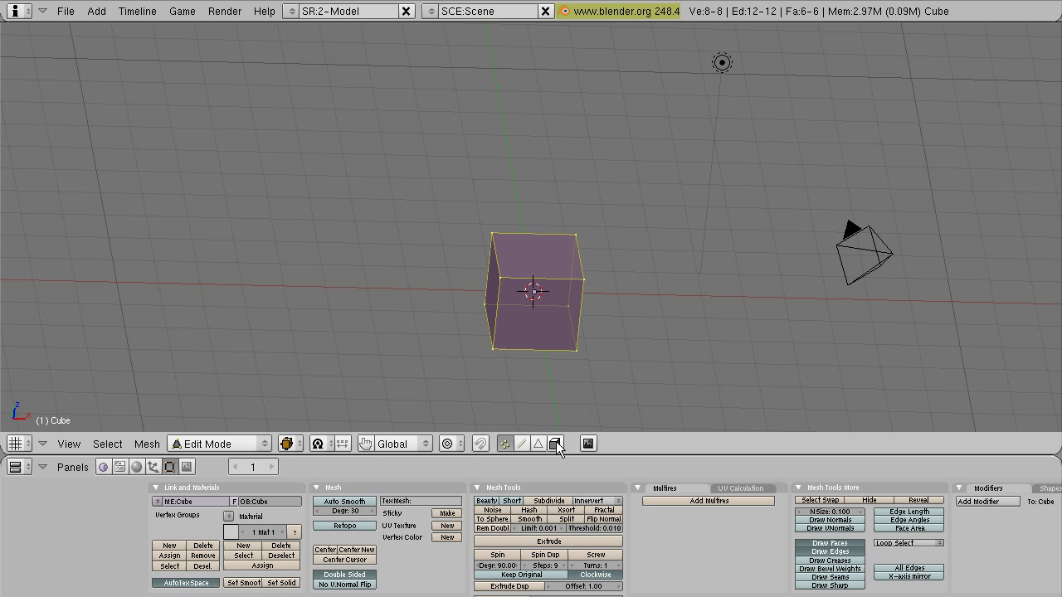
middle_click_drag(569, 345, 551, 258)
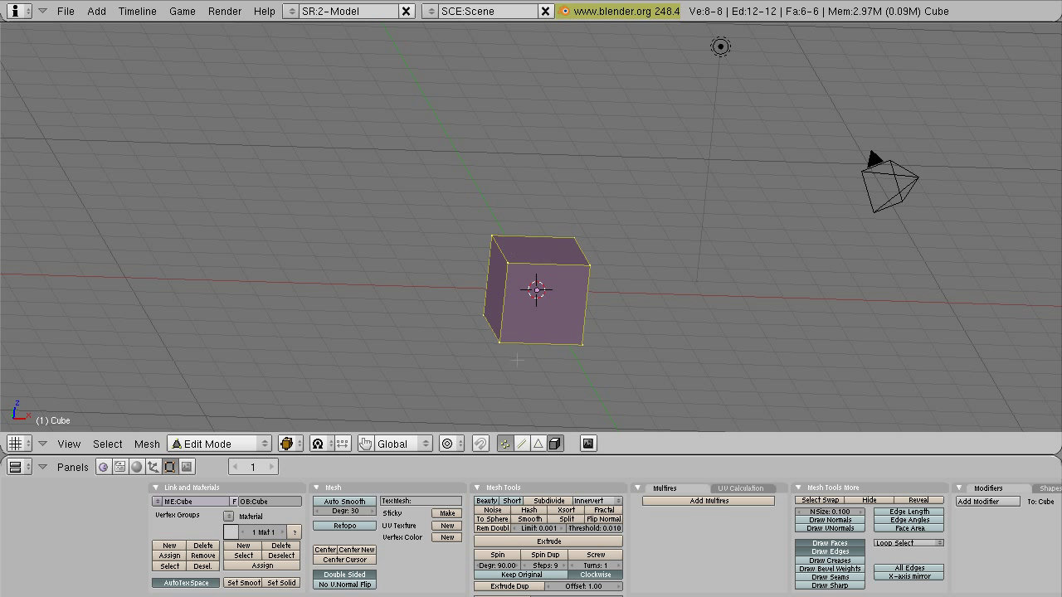
left_click(536, 444)
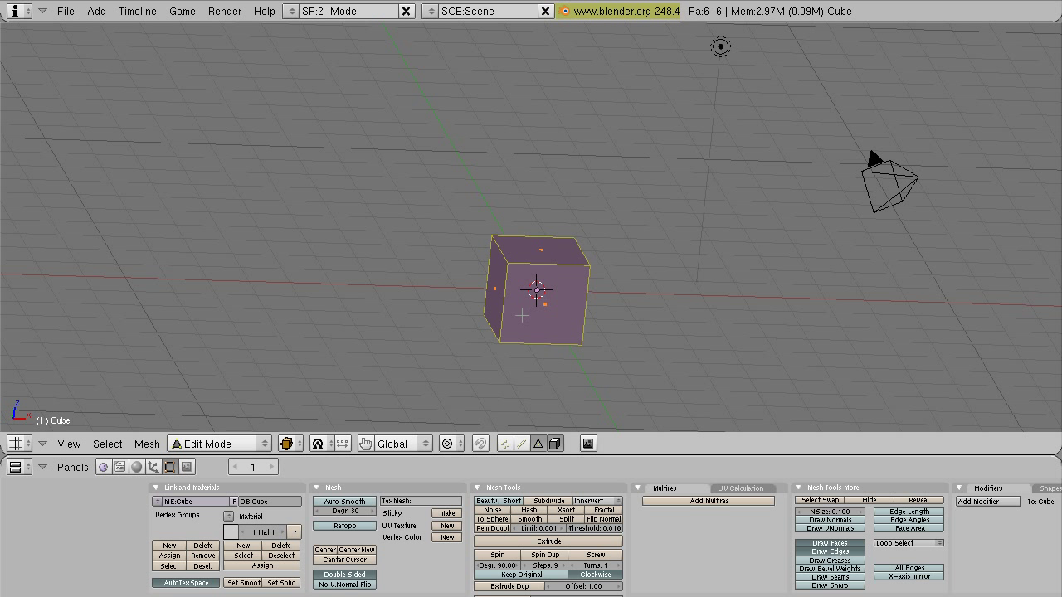
key("ctrl+Tab")
- Select only the cube's top face and extrude it four times into an arc that rises and bends over sideways
key("a")
right_click(541, 254)
middle_click_drag(541, 254, 483, 265)
middle_click_drag(623, 264, 604, 245)
key("e")
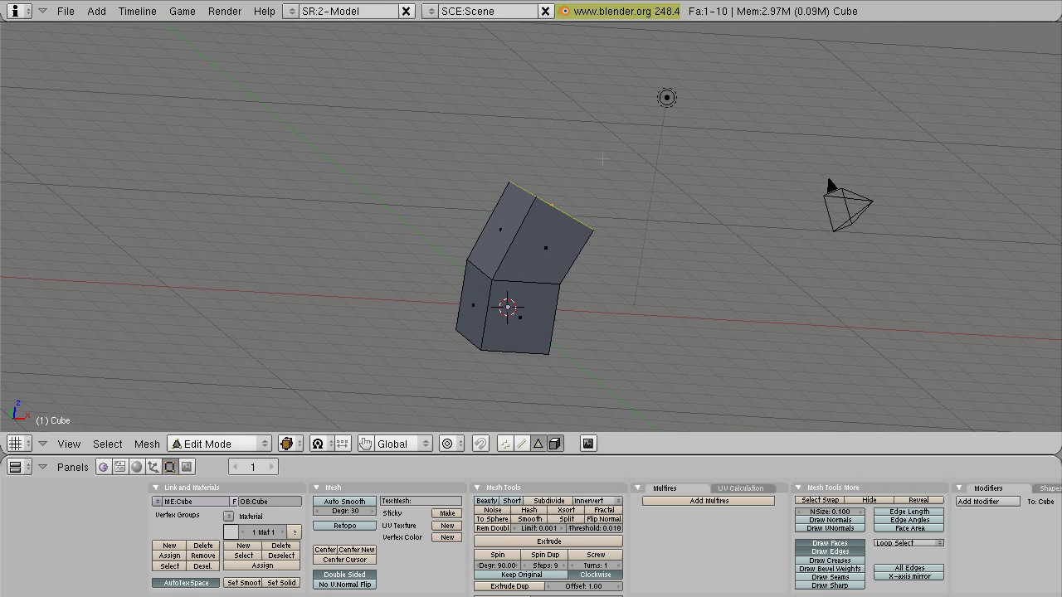
left_click(604, 158, "ctrl")
left_click(689, 133, "ctrl")
left_click(781, 114, "ctrl")
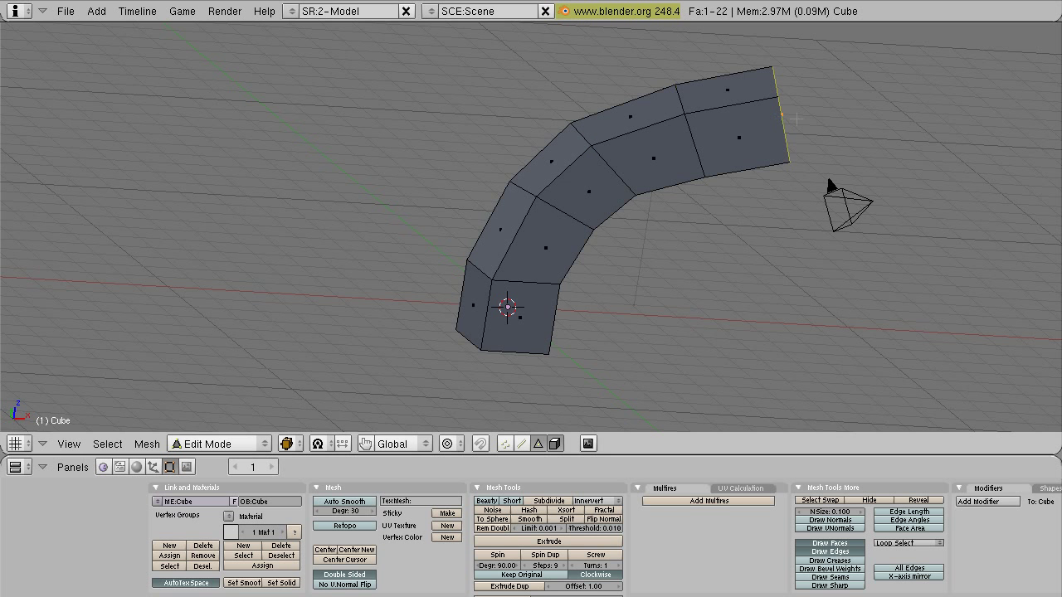
- Extrude three more segments from the arc's end face, continuing the tube outward with its last segment turned to one side
middle_click_drag(749, 167, 572, 267)
left_click(726, 217, "ctrl")
left_click(800, 250, "ctrl")
left_click(869, 196, "ctrl")
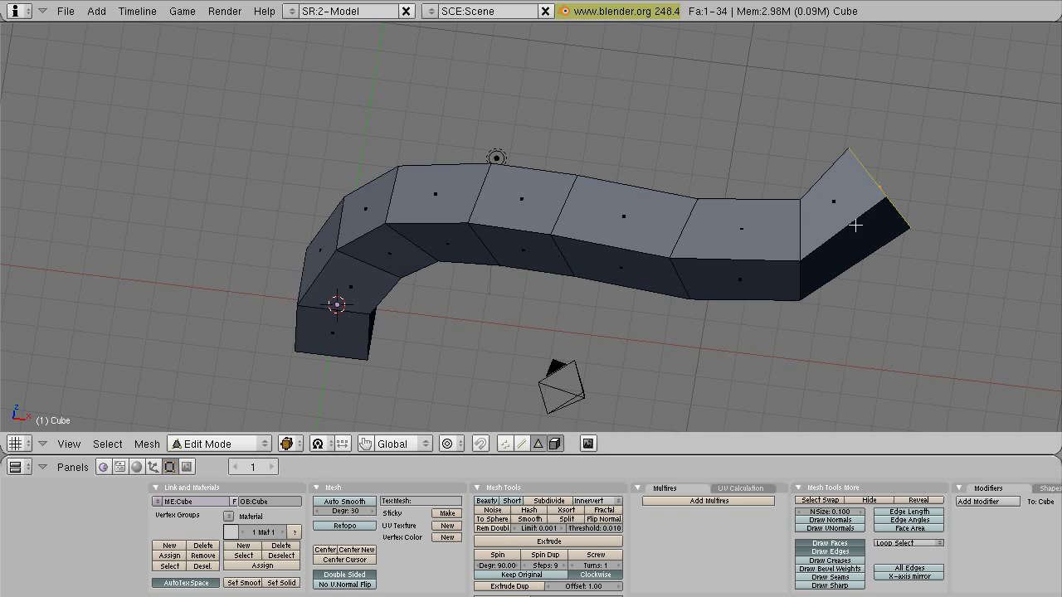
- Extrude five more segments from the end face so the tube curves back into a large hook
middle_click_drag(849, 240, 802, 245)
scroll(802, 245, "down", 3)
left_click(783, 224, "ctrl")
left_click(819, 162, "ctrl")
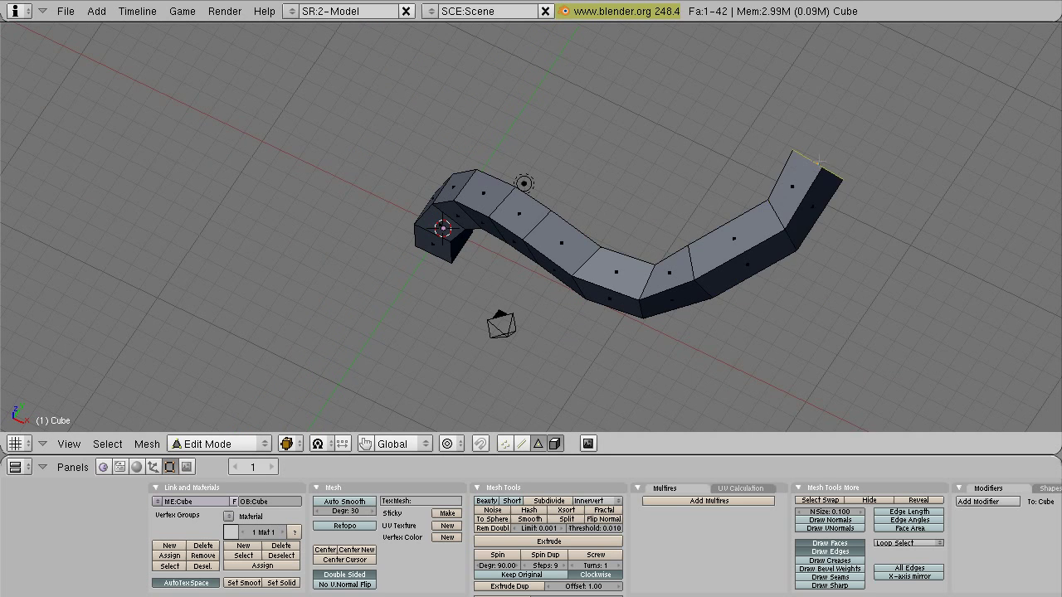
left_click(828, 116, "ctrl")
middle_click_drag(828, 116, 805, 210)
left_click(805, 210, "ctrl")
left_click(789, 169, "ctrl")
middle_click_drag(805, 162, 707, 199)
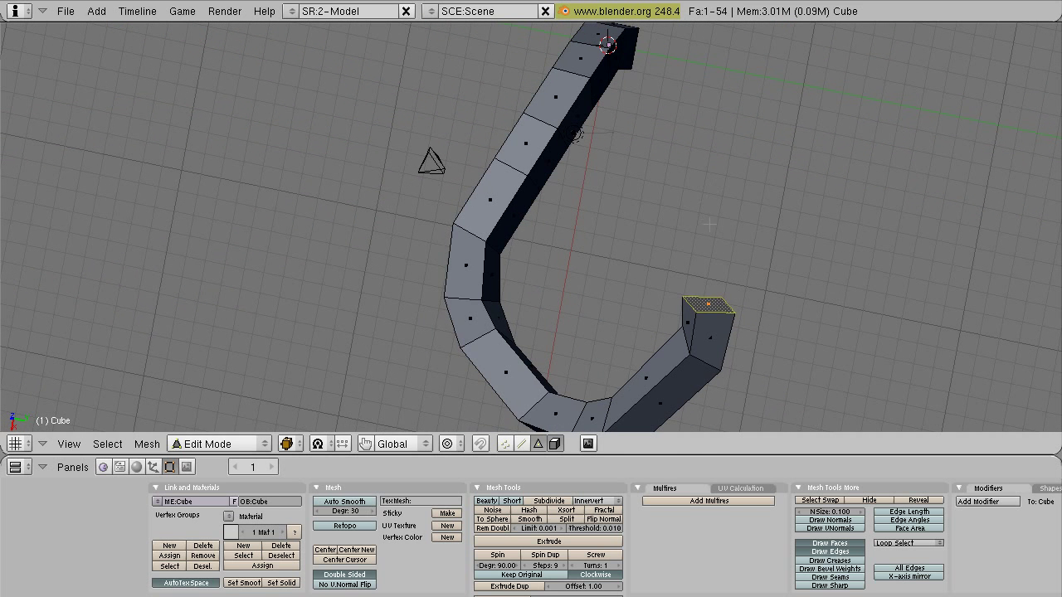
- Shift the hook's end face slightly outward and extrude two more segments from it toward the tube's start
key("g")
left_click(751, 236)
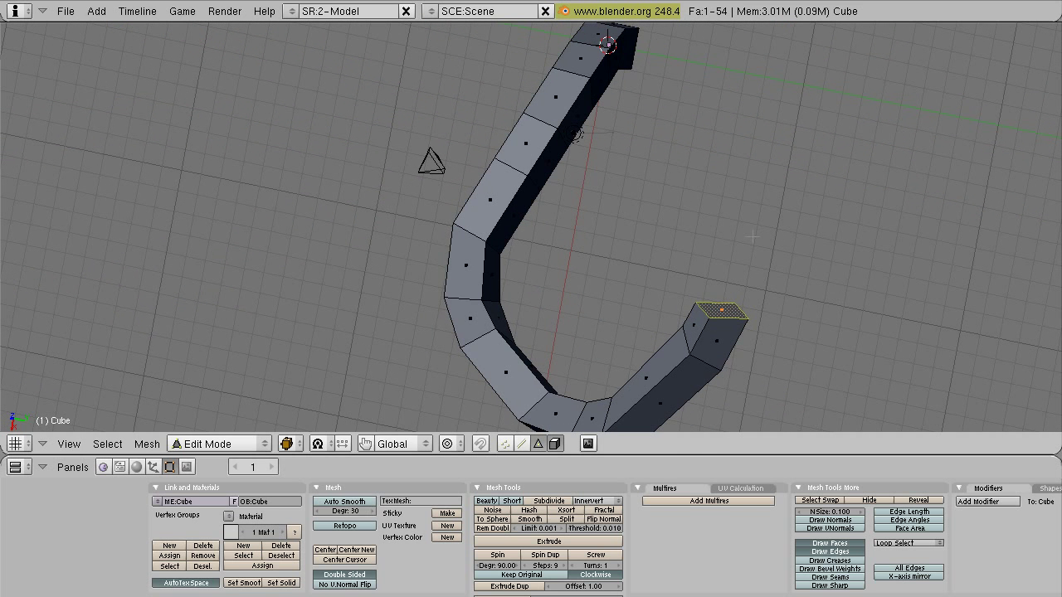
left_click(735, 217, "ctrl")
left_click(704, 170, "ctrl")
middle_click_drag(704, 171, 556, 241)
middle_click_drag(635, 173, 630, 203)
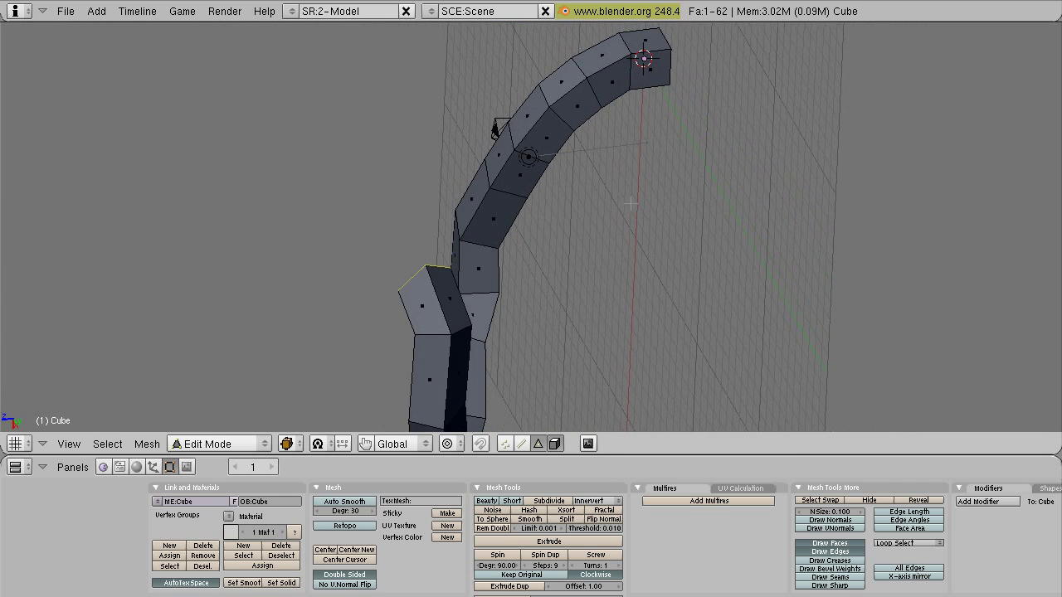
- Extrude two further segments with a sharp sideways bend and move the new end face to ease that bend
left_click(451, 194, "ctrl")
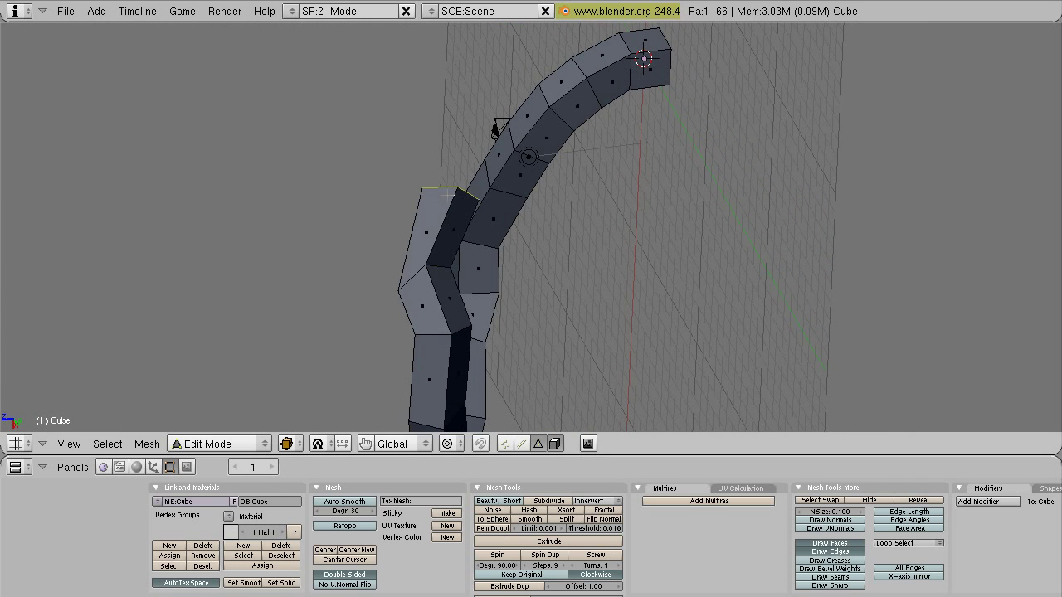
left_click(541, 211, "ctrl")
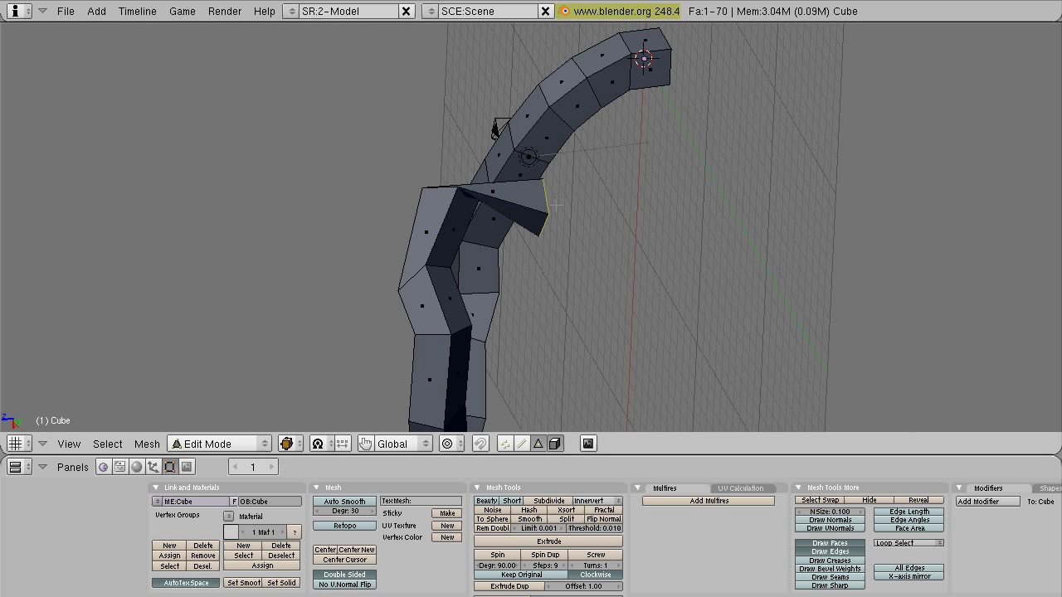
key("g")
left_click(519, 130)
middle_click_drag(518, 131, 513, 203)
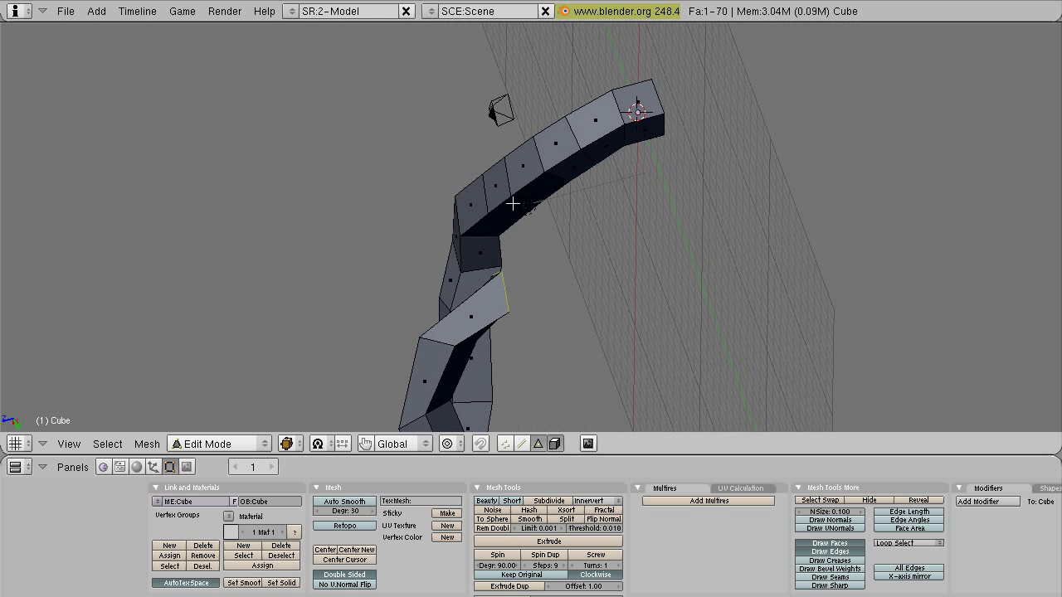
- Extrude five more segments that curl the tube's end over and back down beside its starting section
left_click(551, 265, "ctrl")
middle_click_drag(606, 259, 493, 245)
middle_click_drag(639, 240, 452, 344)
left_click(556, 111, "ctrl")
left_click(564, 156, "ctrl")
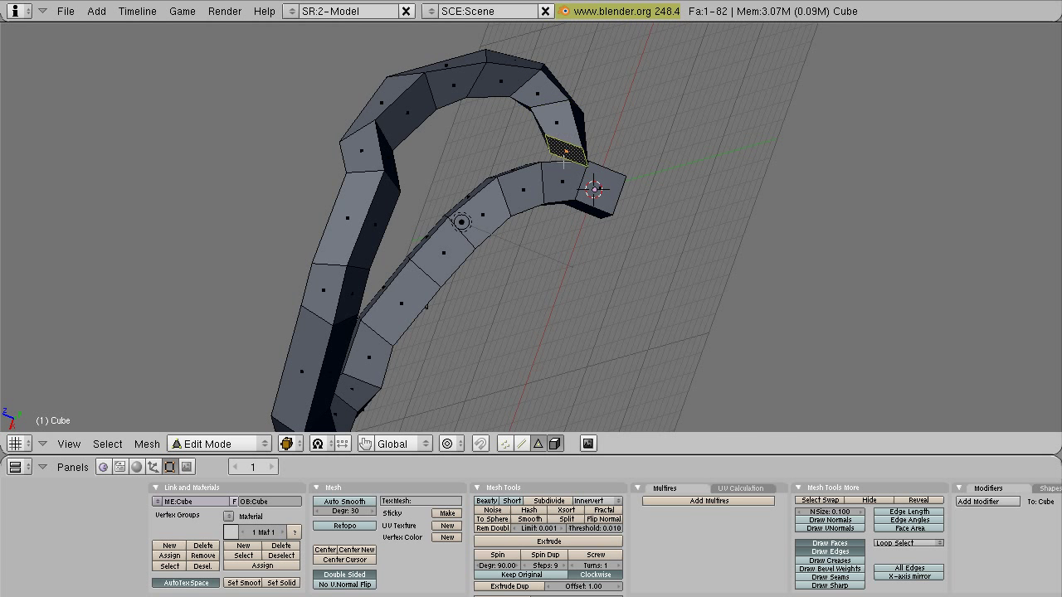
left_click(544, 199, "ctrl")
left_click(510, 249, "ctrl")
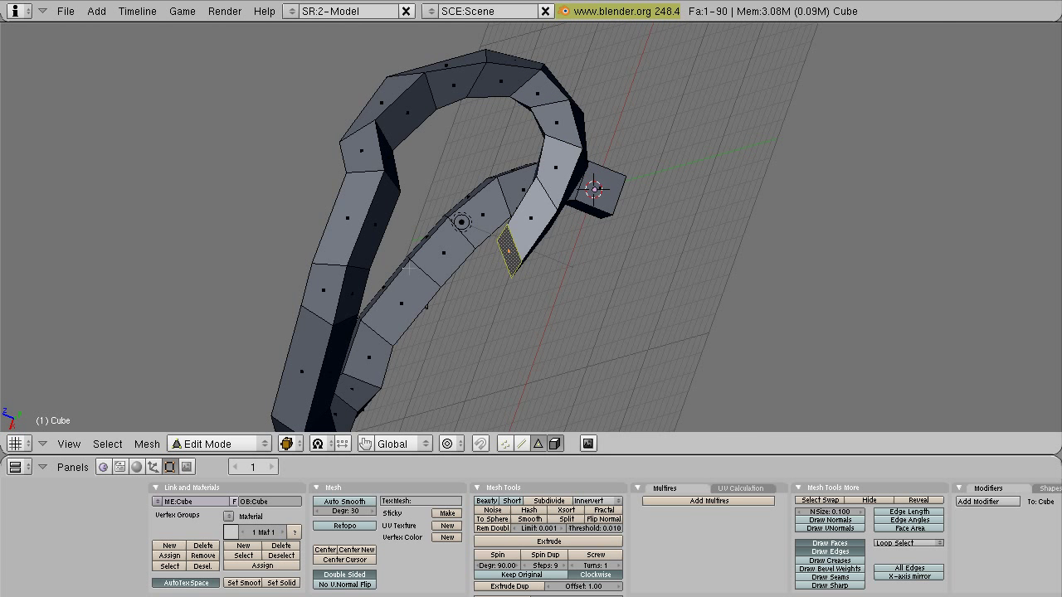
- Extrude six more segments from the end face, passing through the tube's own loop and turning upward
middle_click_drag(409, 268, 471, 215)
middle_click_drag(521, 247, 469, 202)
left_click(610, 279, "ctrl")
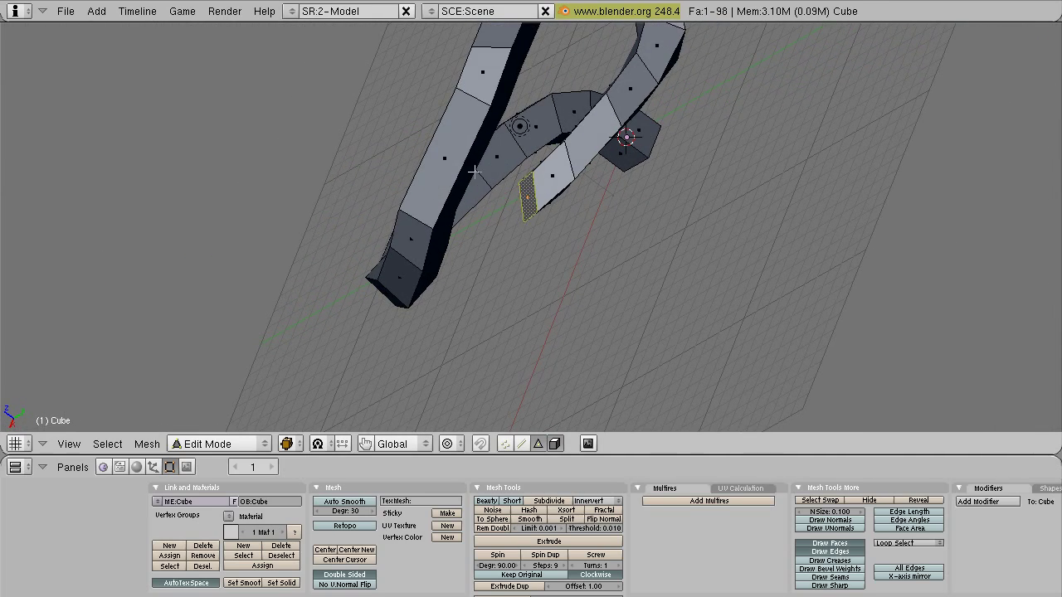
left_click(477, 173, "ctrl")
left_click(400, 137, "ctrl")
middle_click_drag(400, 138, 564, 205)
middle_click_drag(594, 169, 618, 177)
left_click(618, 177, "ctrl")
left_click(624, 126, "ctrl")
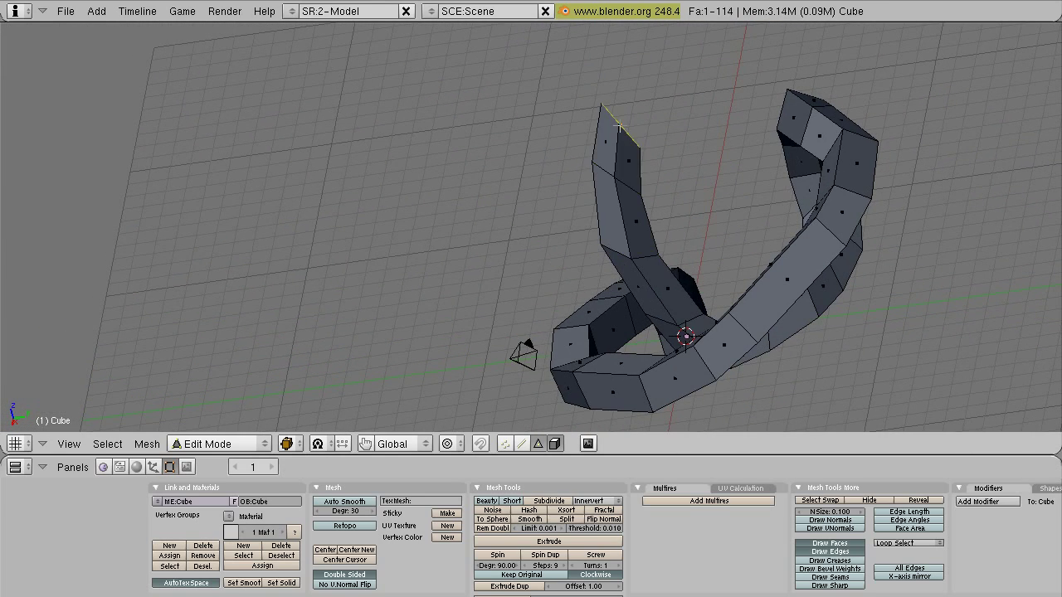
- Rotate the rising end face and extrude two more segments, the last bending sideways
middle_click_drag(691, 156, 738, 183)
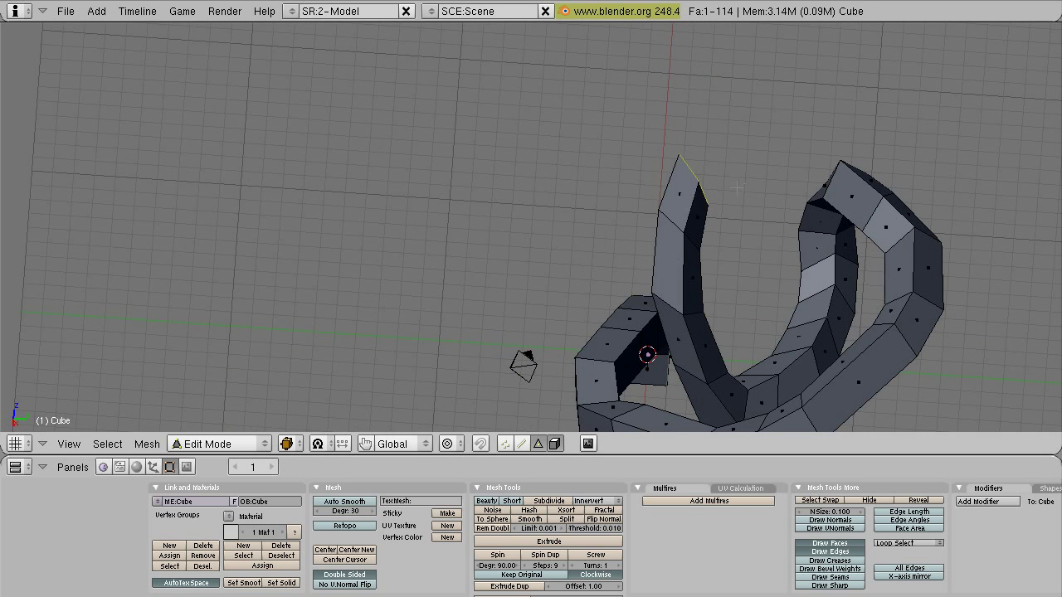
key("r")
left_click(764, 135)
left_click(688, 113, "ctrl")
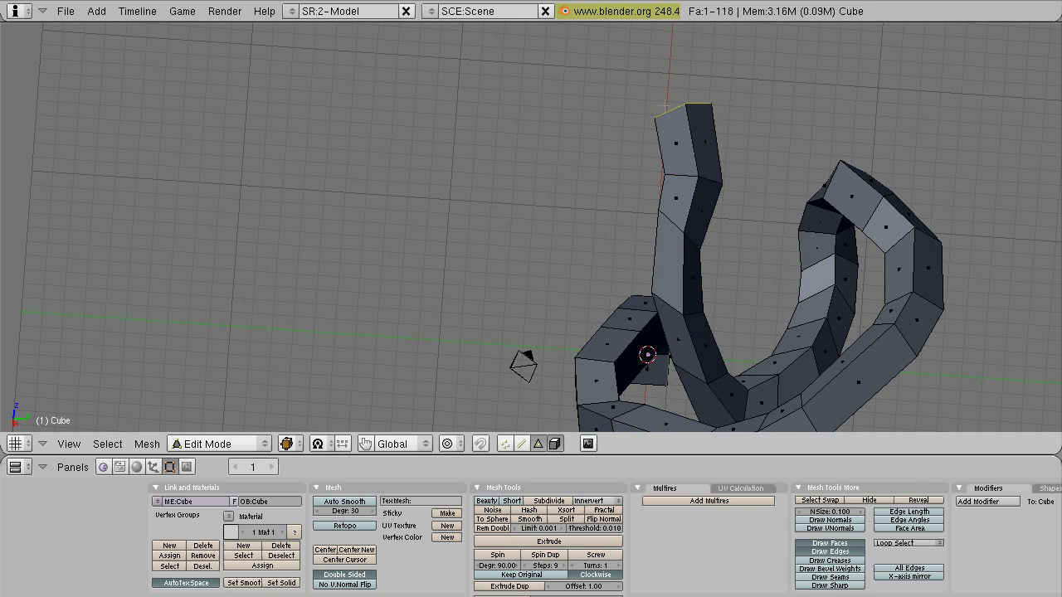
left_click(624, 97, "ctrl")
- Raise the bent end face and extrude three more segments that curl the tube's tip back around
key("g")
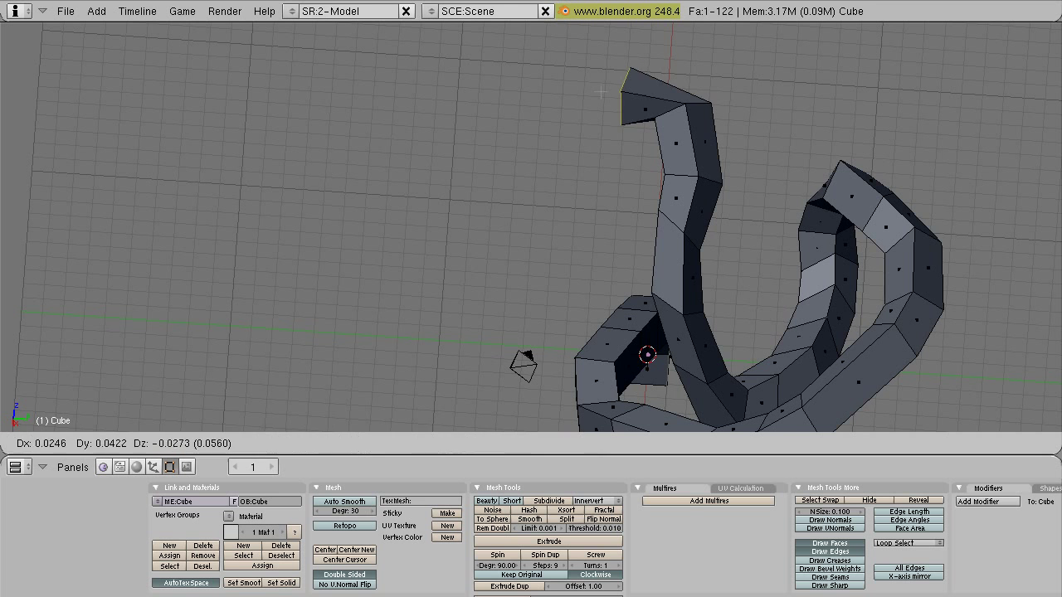
left_click(613, 76)
left_click(574, 83, "ctrl")
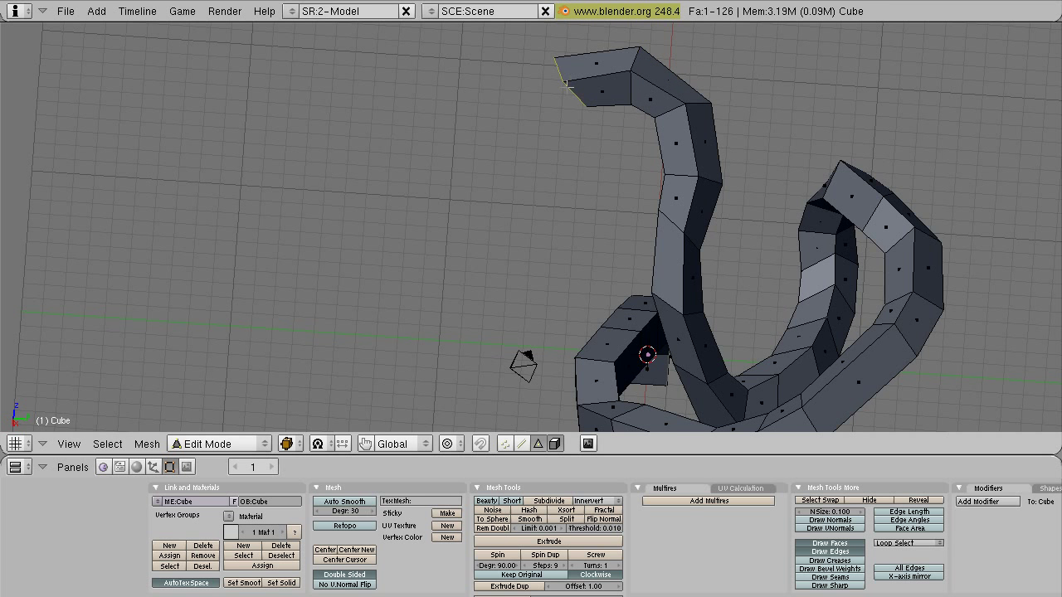
left_click(535, 118, "ctrl")
middle_click_drag(538, 159, 639, 245)
left_click(616, 258, "ctrl")
middle_click_drag(677, 326, 705, 251)
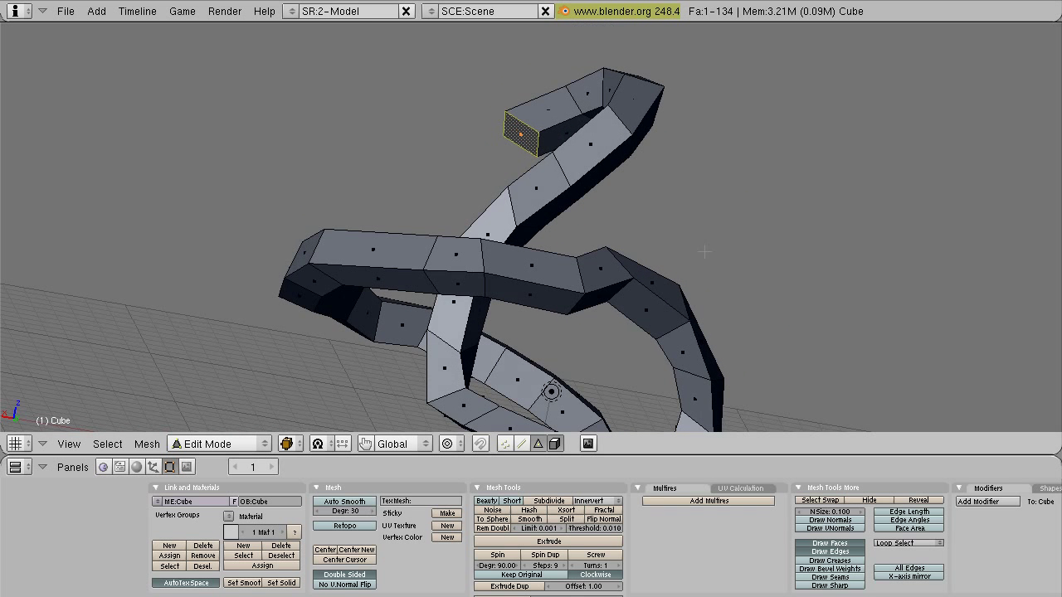
- Select the ring of four faces at the tube's kinked bend, lower it about 0.98 units, and reposition it from another angle
right_click(646, 281, "alt")
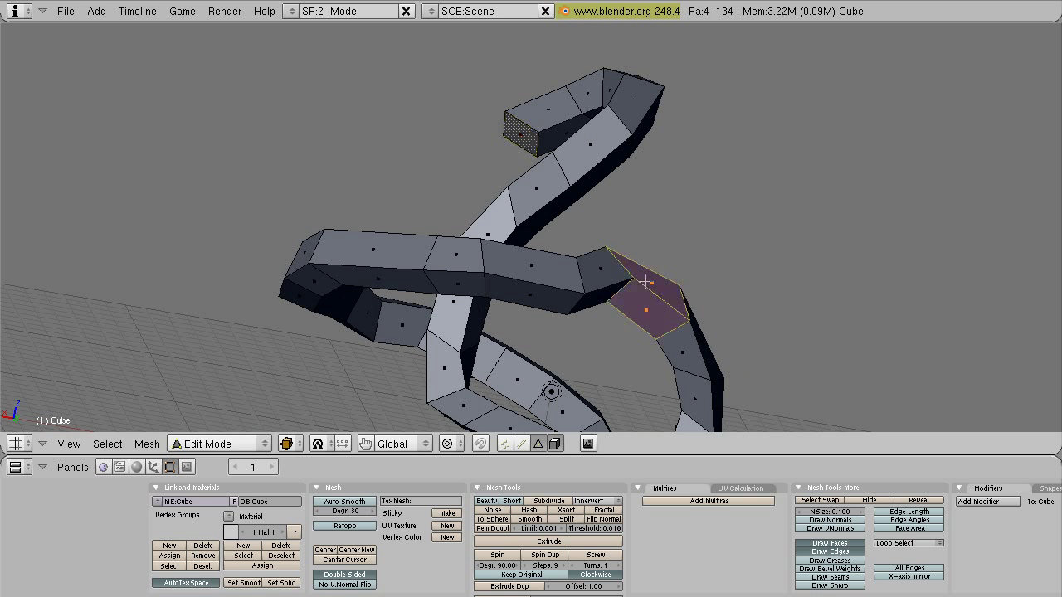
key("g")
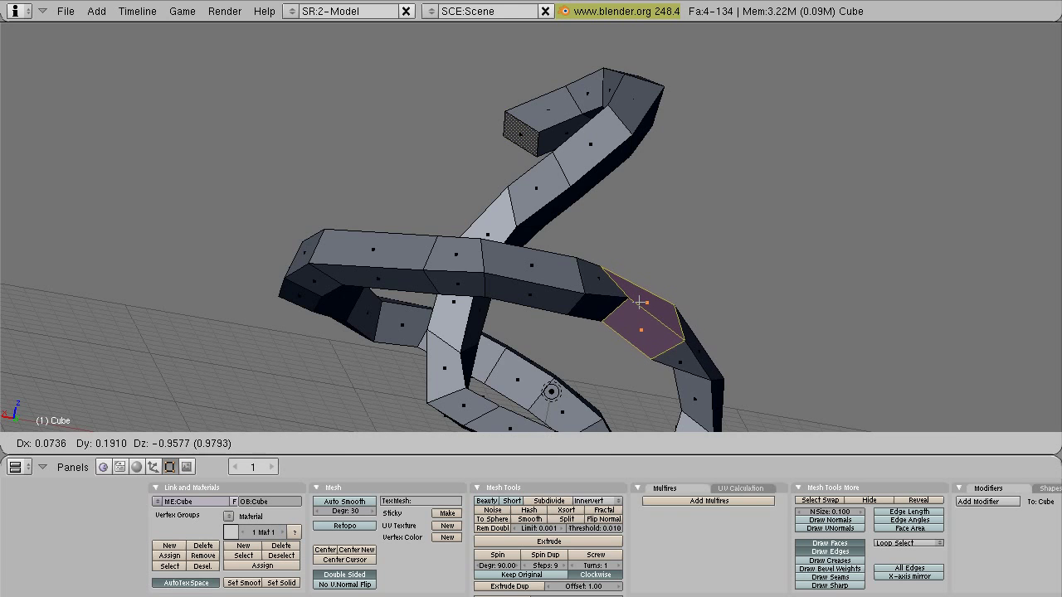
left_click(640, 302)
middle_click_drag(641, 302, 701, 187)
key("g")
left_click(726, 170)
middle_click_drag(782, 196, 802, 338)
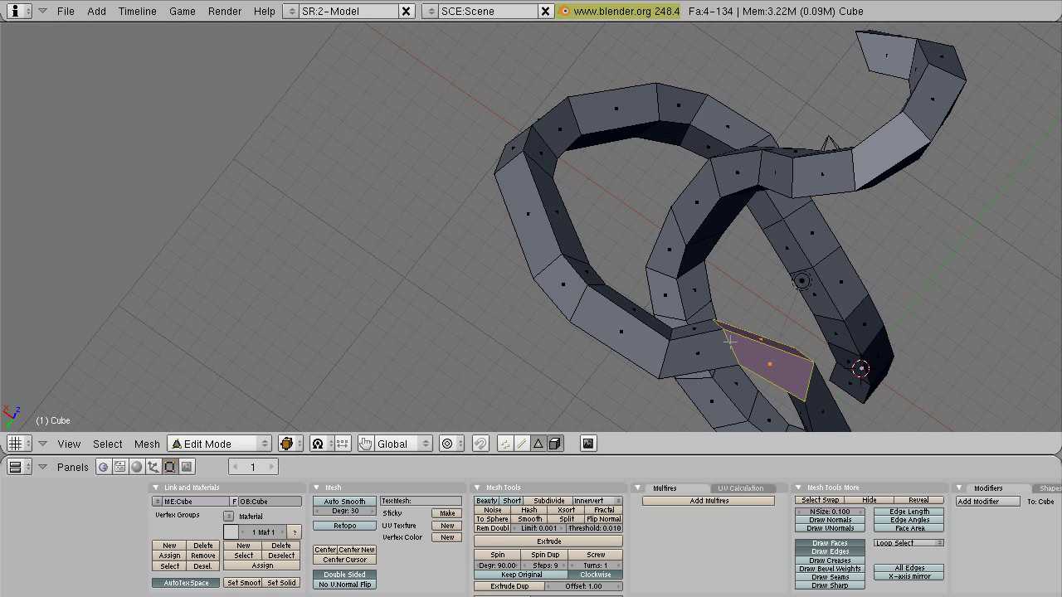
- In vertex selection, rotate the edge loop beside the adjusted bend to even out the twist, and return to Object Mode
left_click(504, 444)
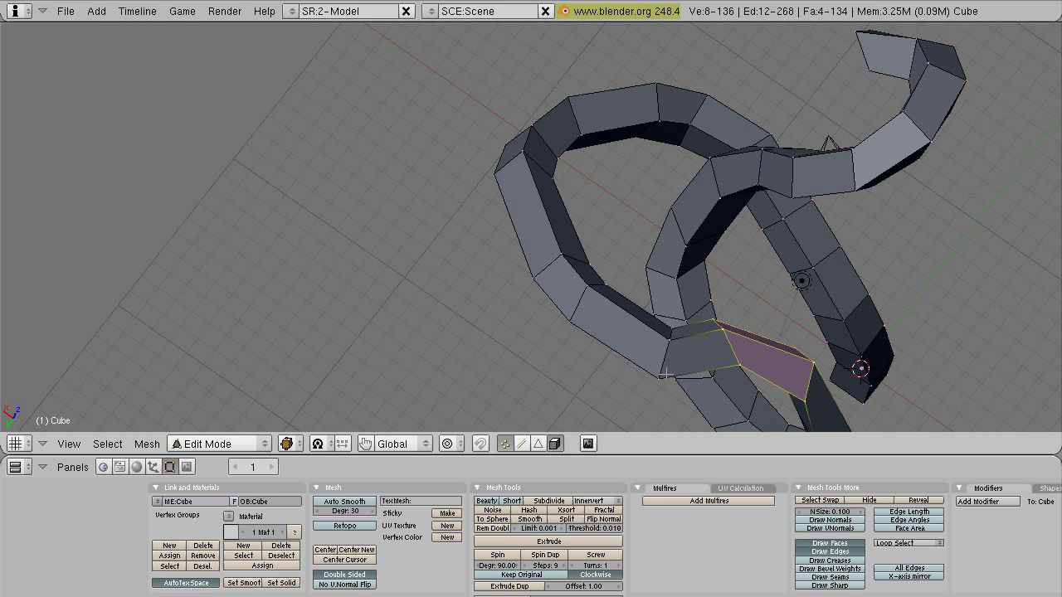
right_click(737, 342, "alt")
key("r")
left_click(750, 363)
middle_click_drag(664, 377, 526, 269)
key("Tab")
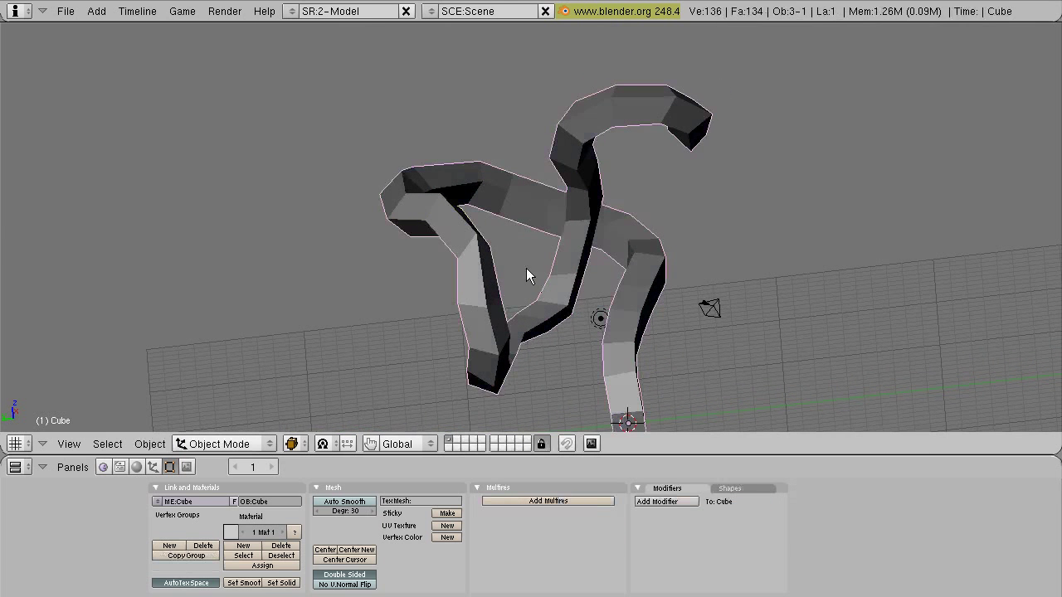
- Add an armature at the 3D cursor in the tube's base and enable its X-Ray display
middle_click_drag(616, 287, 700, 280)
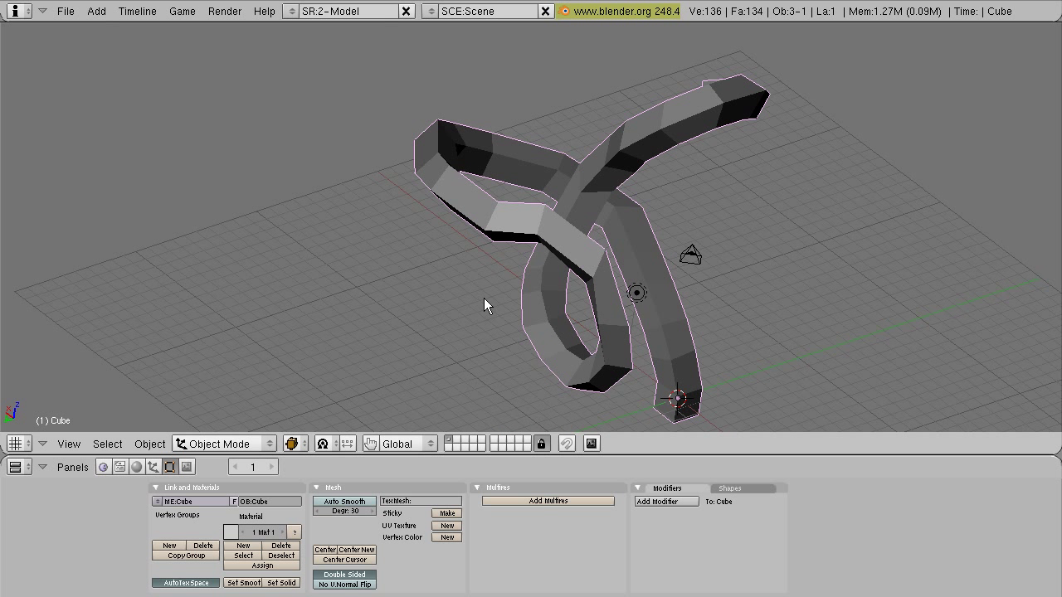
key("space")
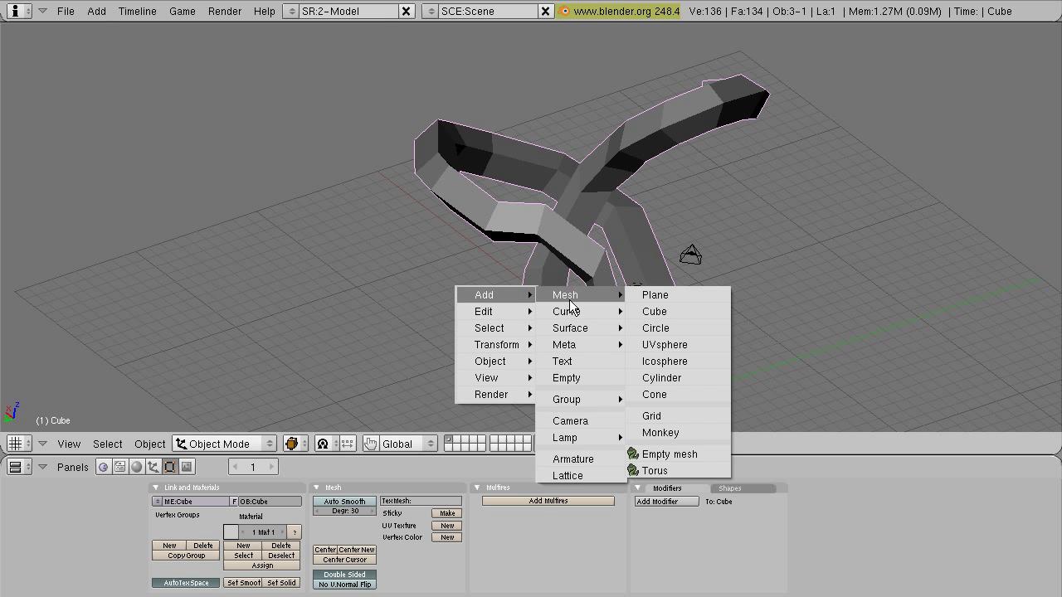
left_click(572, 459)
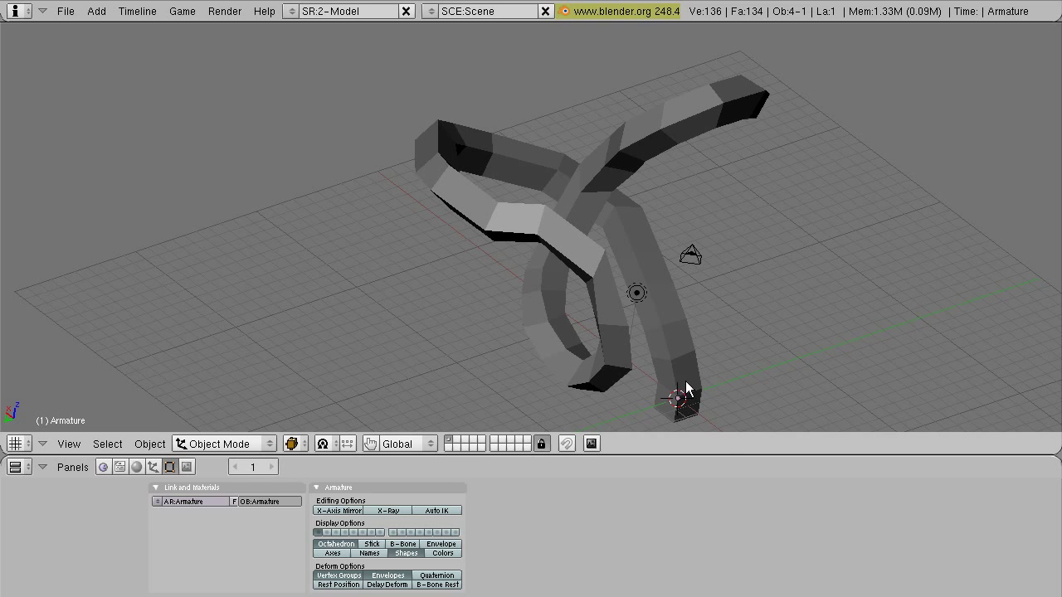
left_click(388, 510)
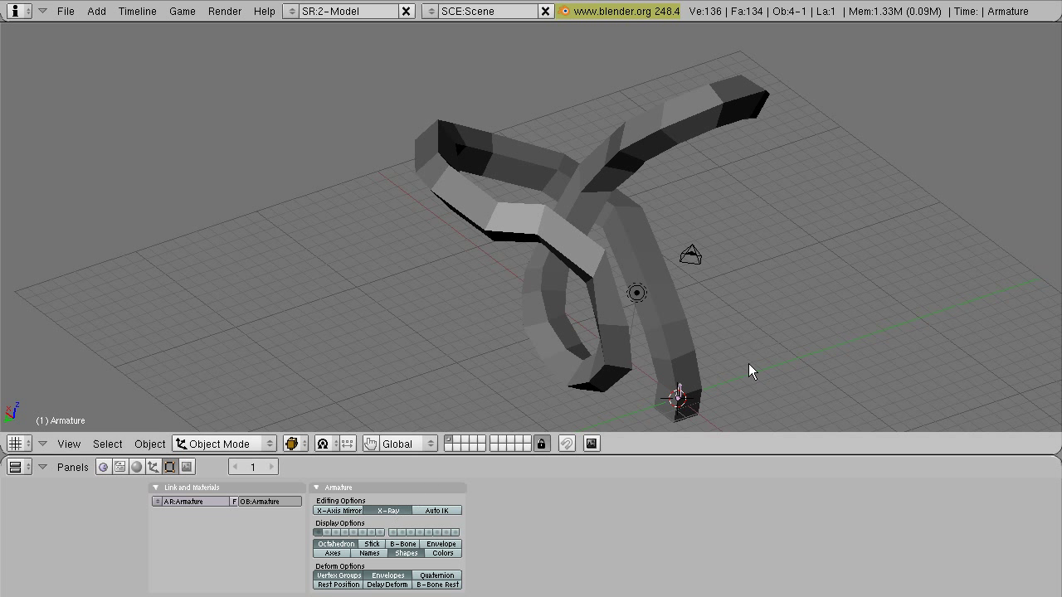
- Select the armature at the tube's base, enter Edit Mode, and delete its default bone
middle_click_drag(686, 309, 565, 239, "shift")
scroll(565, 239, "up", 5)
middle_click_drag(640, 283, 597, 28, "shift")
right_click(535, 206)
right_click(535, 212)
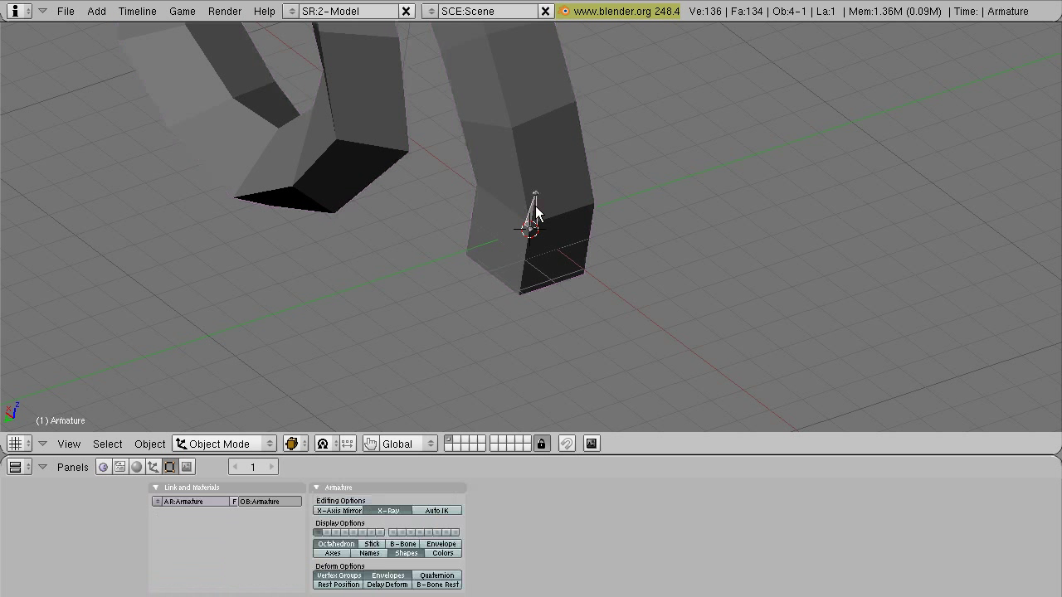
key("Tab")
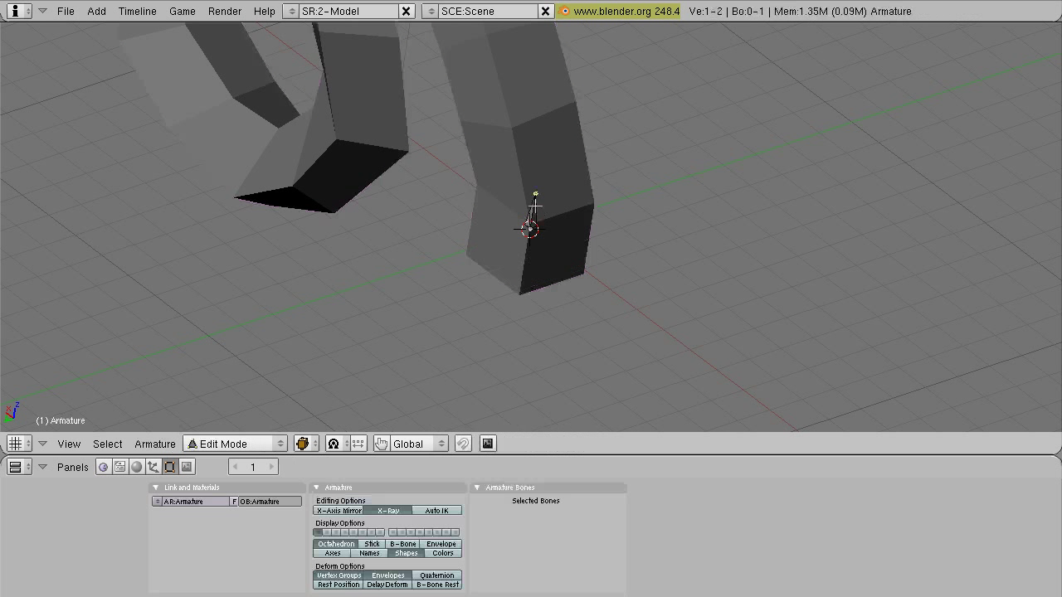
right_click(538, 219)
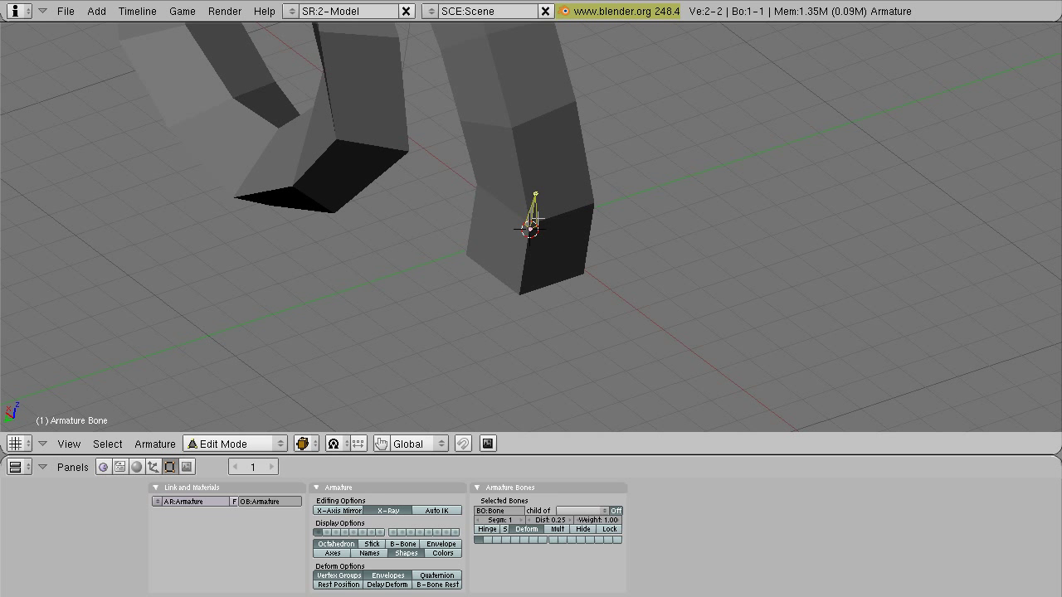
key("x")
left_click(538, 219)
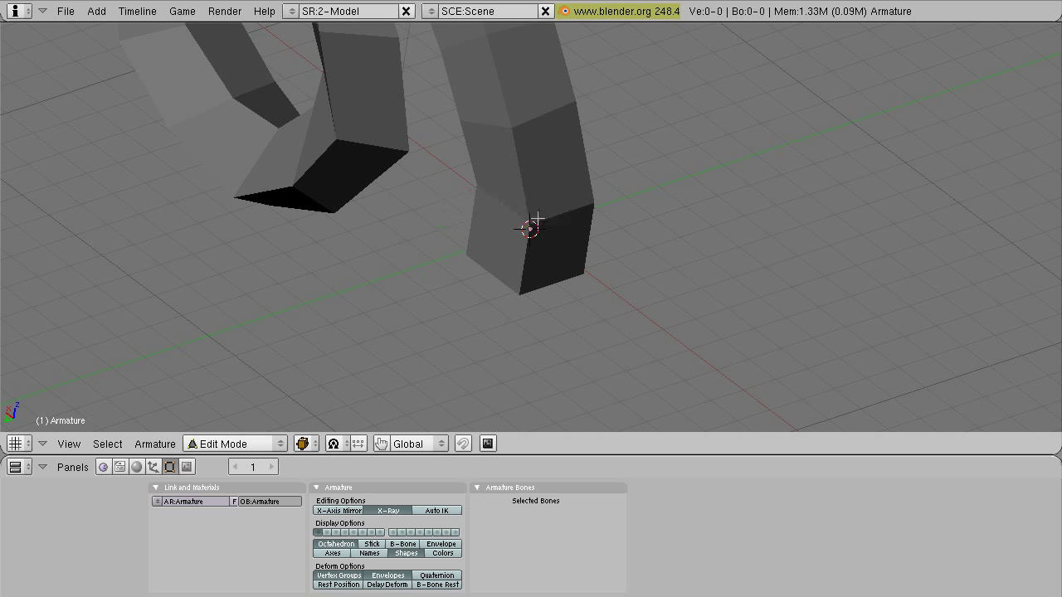
- Open the Bone Sketching settings for the empty armature and enable Use Bone Sketching
scroll(538, 219, "down", 5)
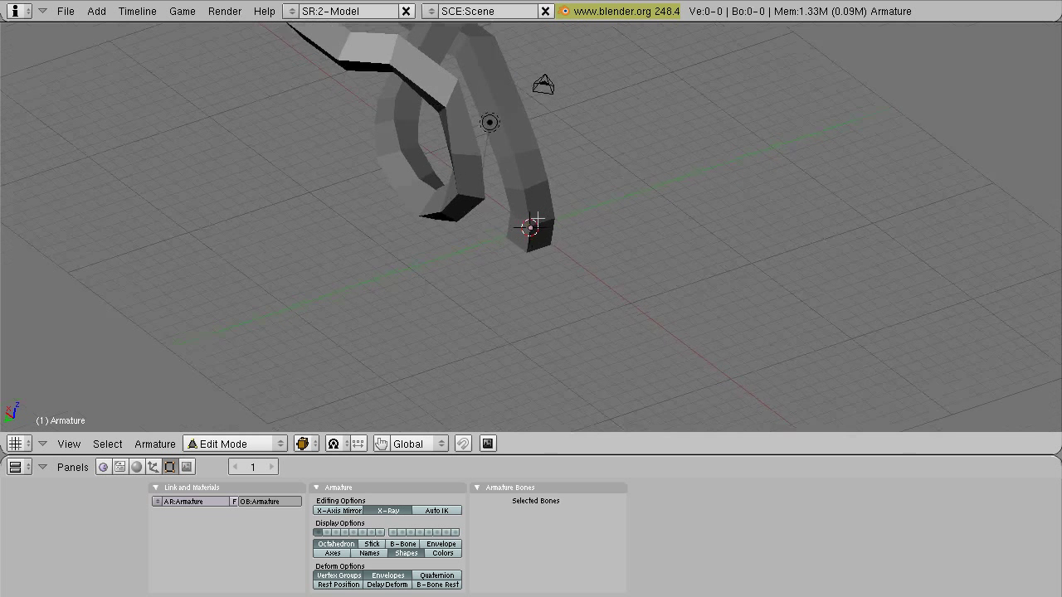
middle_click_drag(520, 173, 523, 335, "shift")
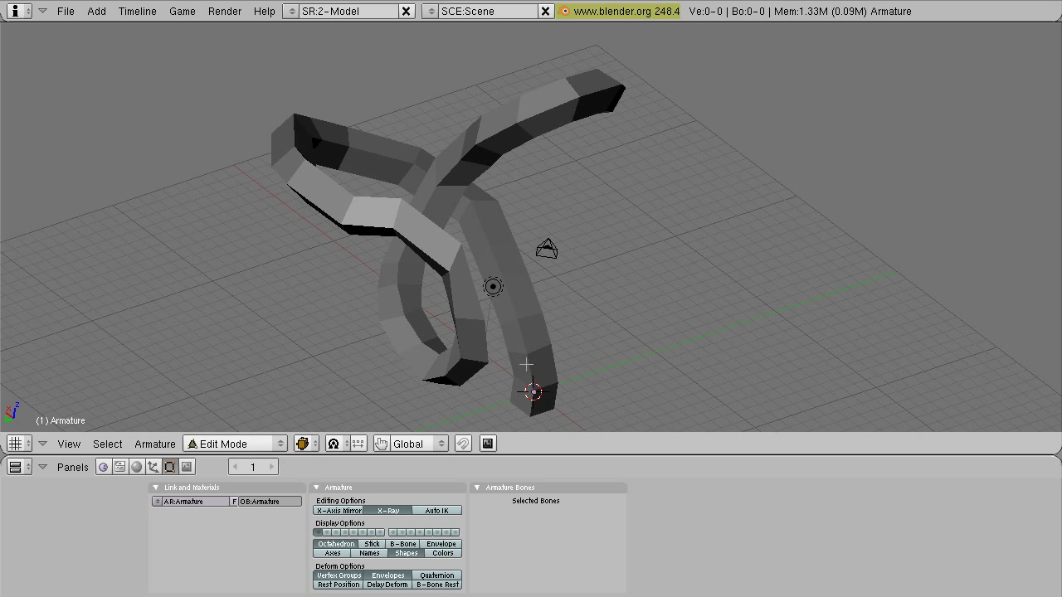
key("space")
left_click(151, 442)
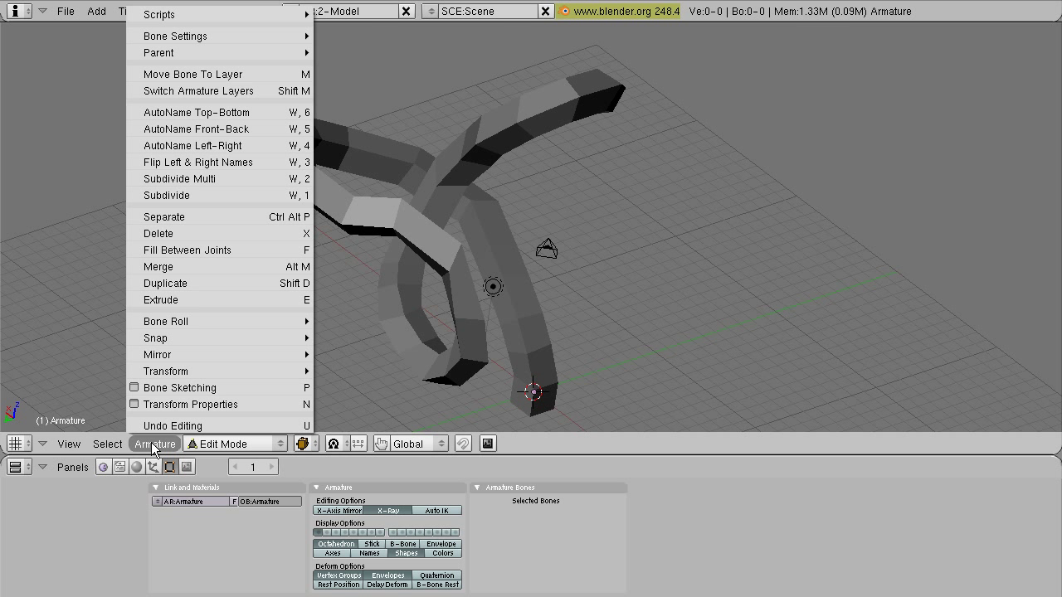
left_click(298, 387)
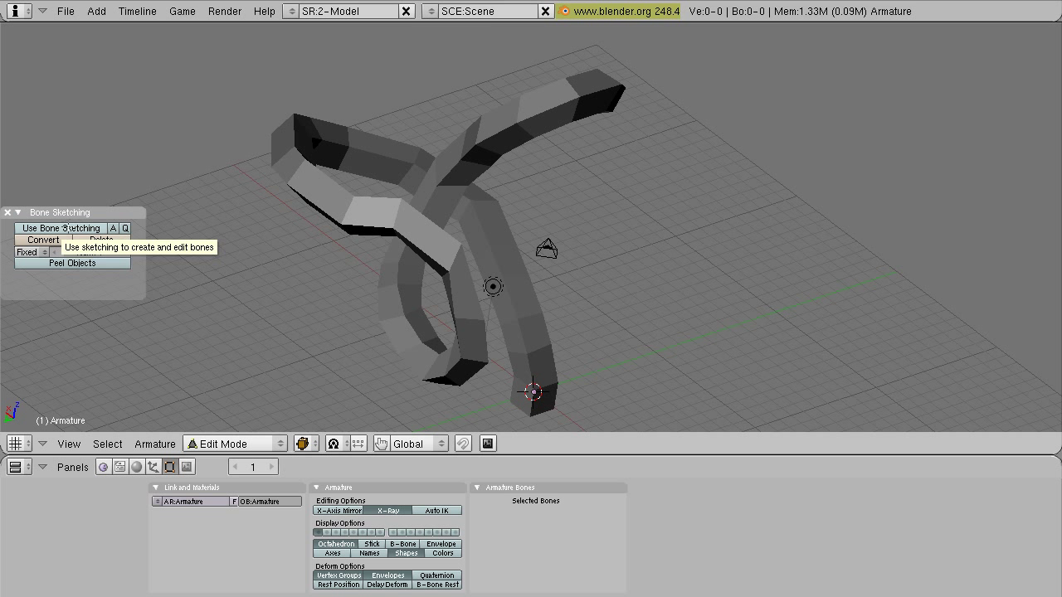
left_click(66, 228)
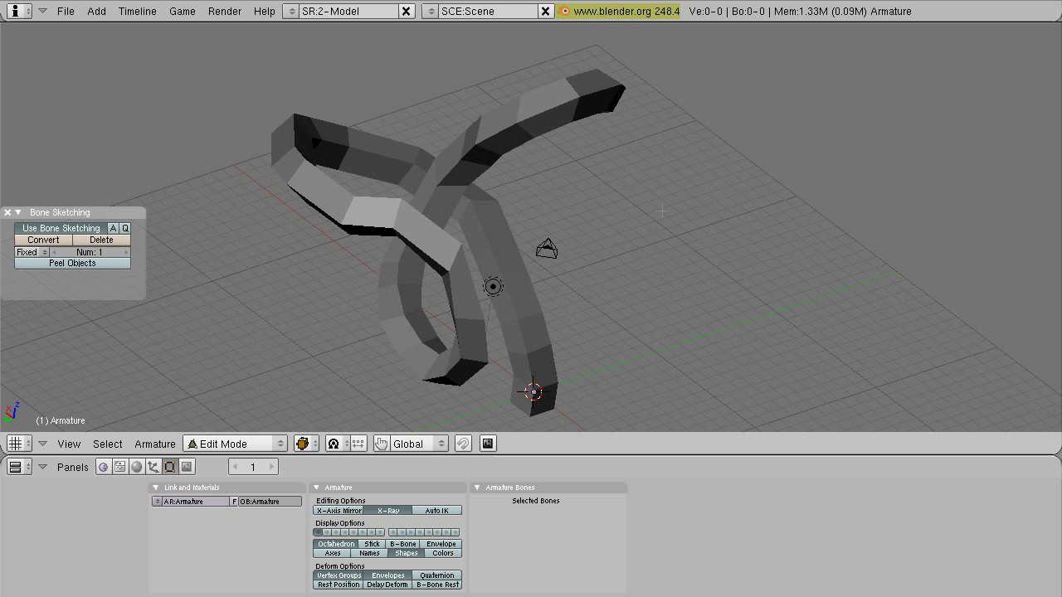
- Sketch a practice bone stroke in the empty space beside the tube: a freehand arc continued by three straight segments
middle_click_drag(665, 241, 564, 250, "shift")
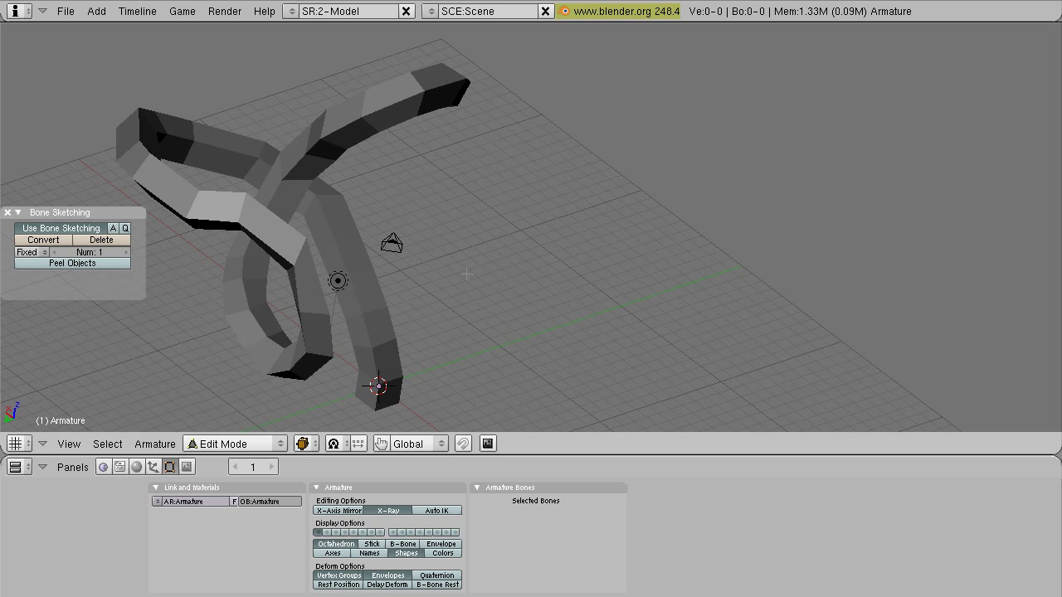
mouse_move(469, 266)
left_mouse_down()
mouse_move(537, 189)
mouse_move(668, 156)
mouse_move(778, 191)
left_mouse_up()
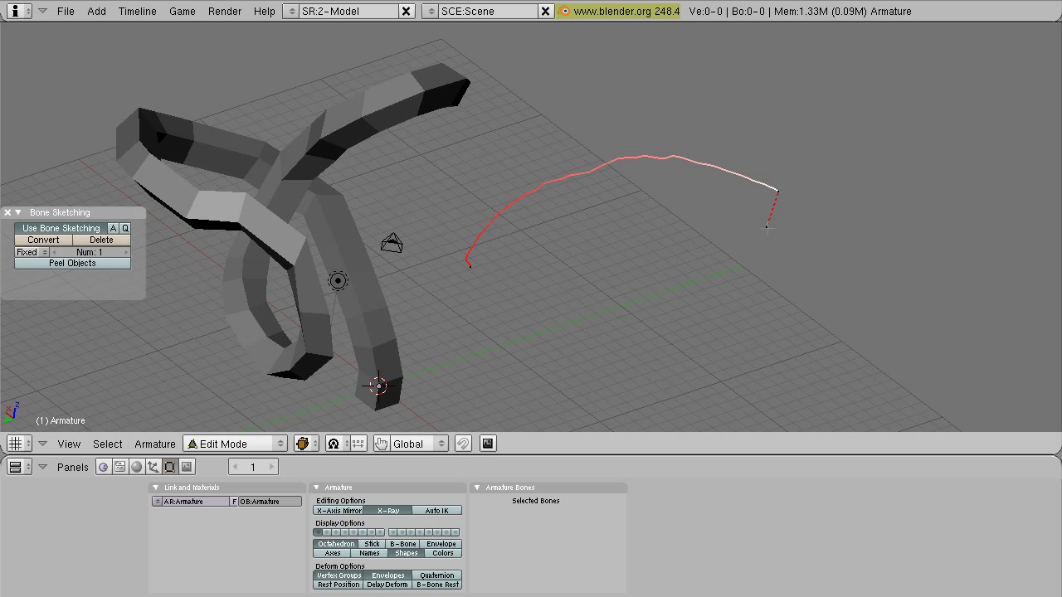
left_click(769, 259)
left_click(687, 277)
left_click(630, 315)
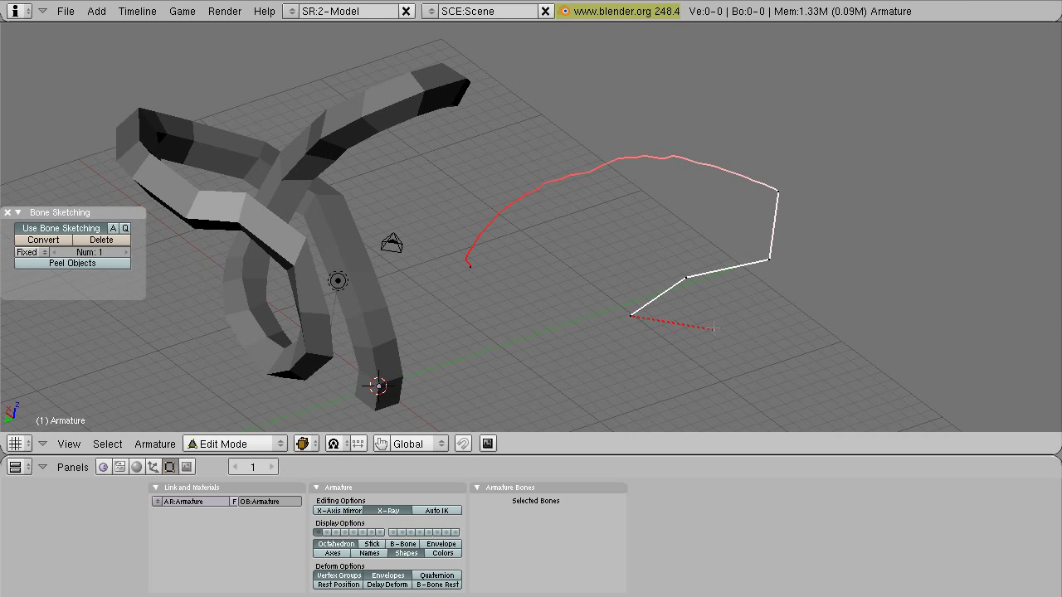
- Extend the practice stroke from several view angles with straight segments, another freehand arc, and a final straight segment
middle_click_drag(726, 337, 576, 267)
left_click(585, 251)
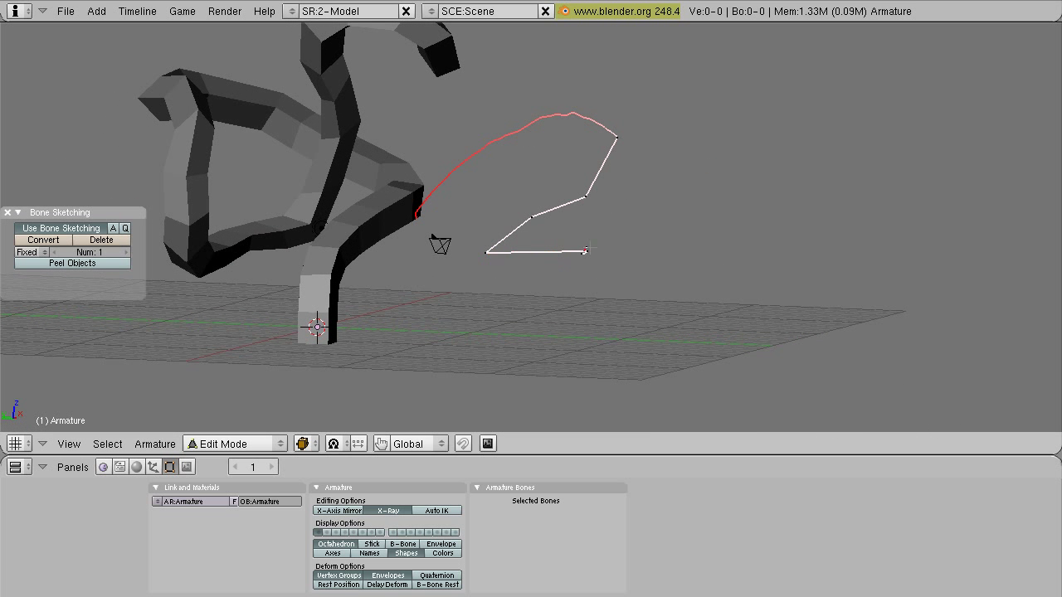
left_click(657, 197)
middle_click_drag(706, 156, 589, 271)
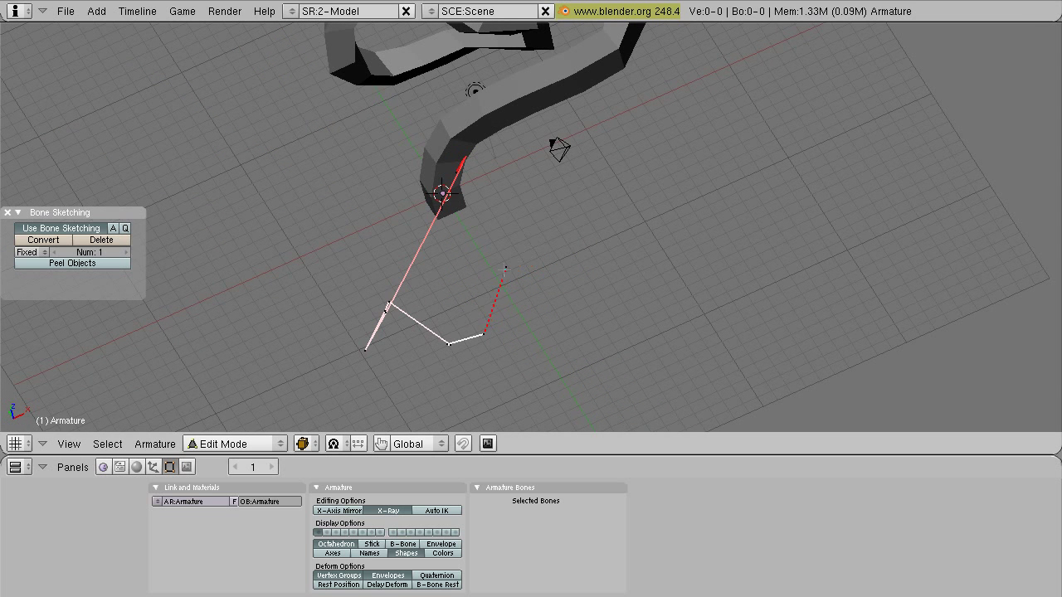
mouse_move(479, 293)
left_mouse_down()
mouse_move(487, 268)
mouse_move(540, 218)
mouse_move(679, 264)
mouse_move(676, 295)
left_mouse_up()
middle_click_drag(577, 325, 547, 192)
left_click(548, 192)
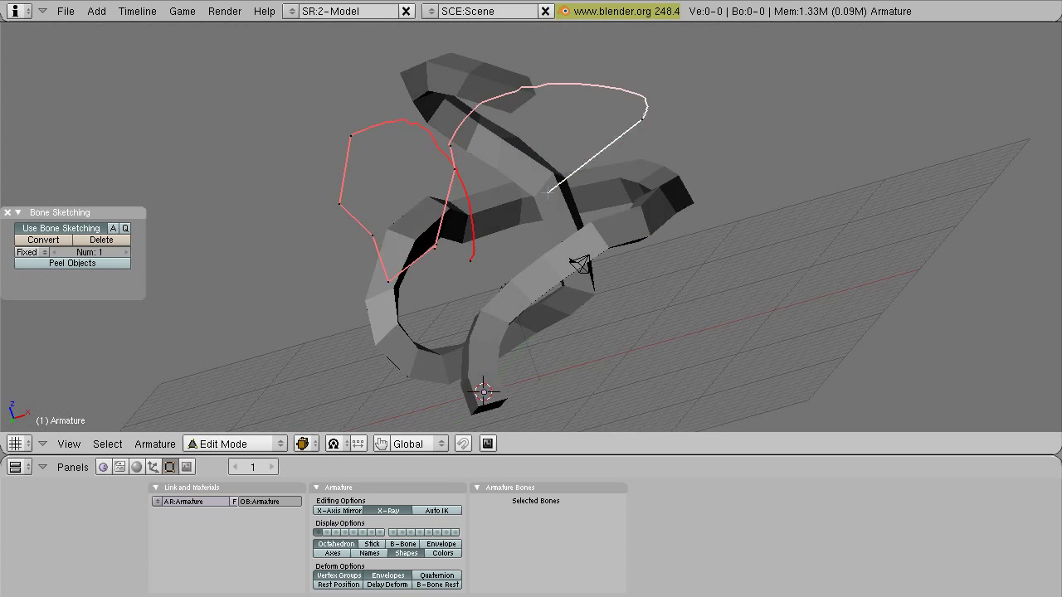
- Try converting the practice stroke into bones with the Fixed method at 1 subdivision, and undo the conversion
mouse_move(624, 228)
middle_mouse_down()
mouse_move(702, 292)
mouse_move(689, 284)
middle_mouse_up()
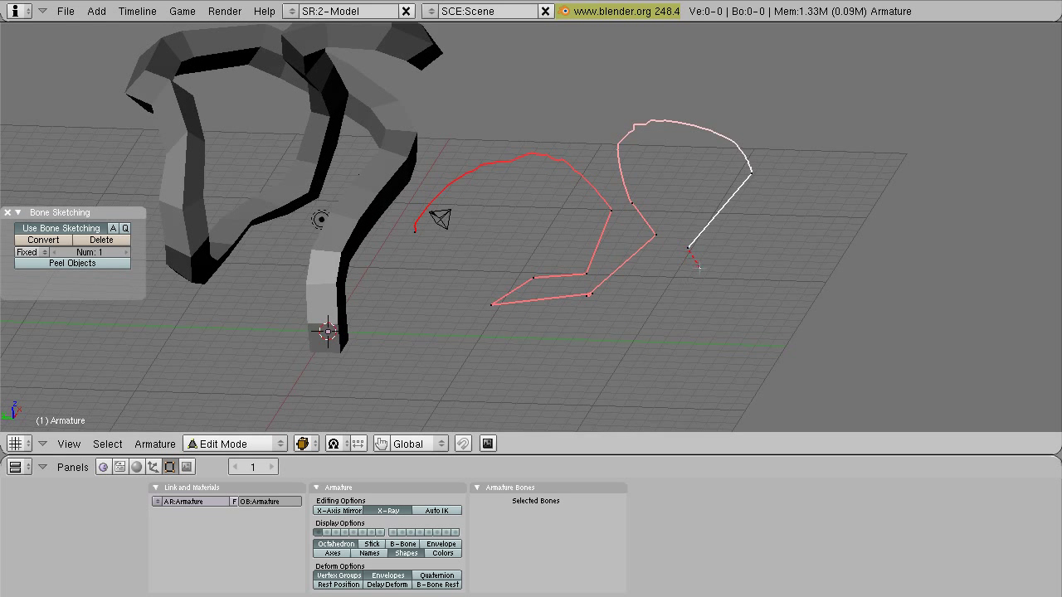
middle_click_drag(644, 298, 690, 315)
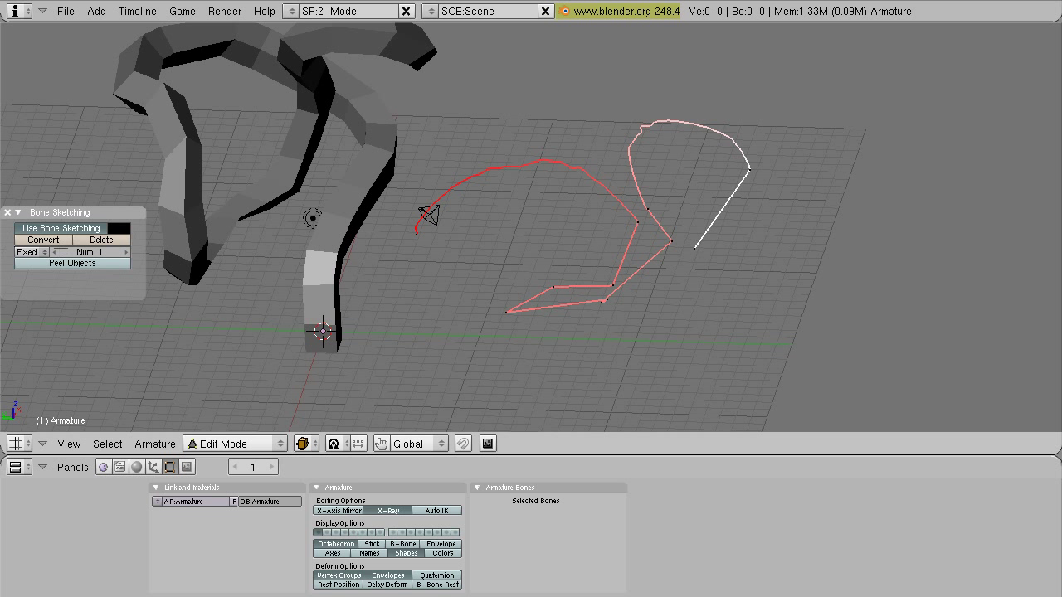
left_click(54, 240)
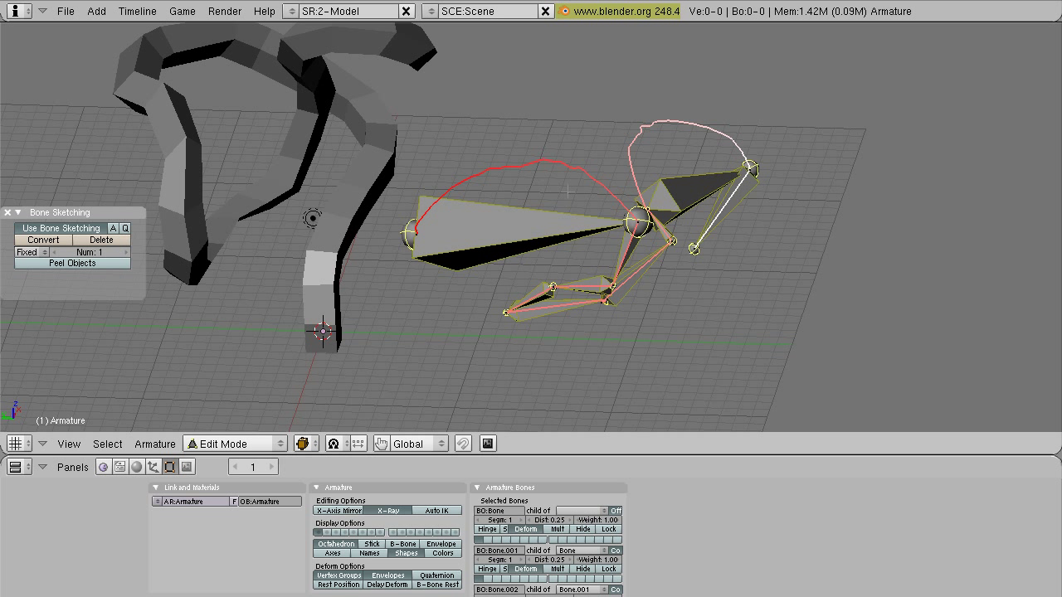
key("ctrl+z")
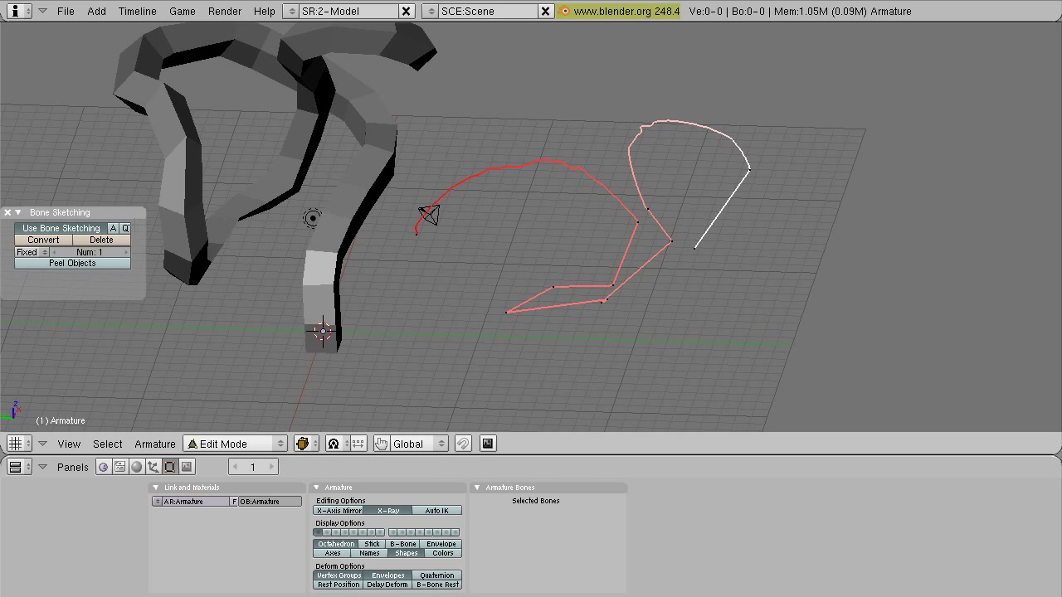
- Try subdividing the stroke with the Fixed number set to 3, and with the Adaptative subdivision method
left_click(123, 252)
middle_click_drag(571, 182, 515, 180)
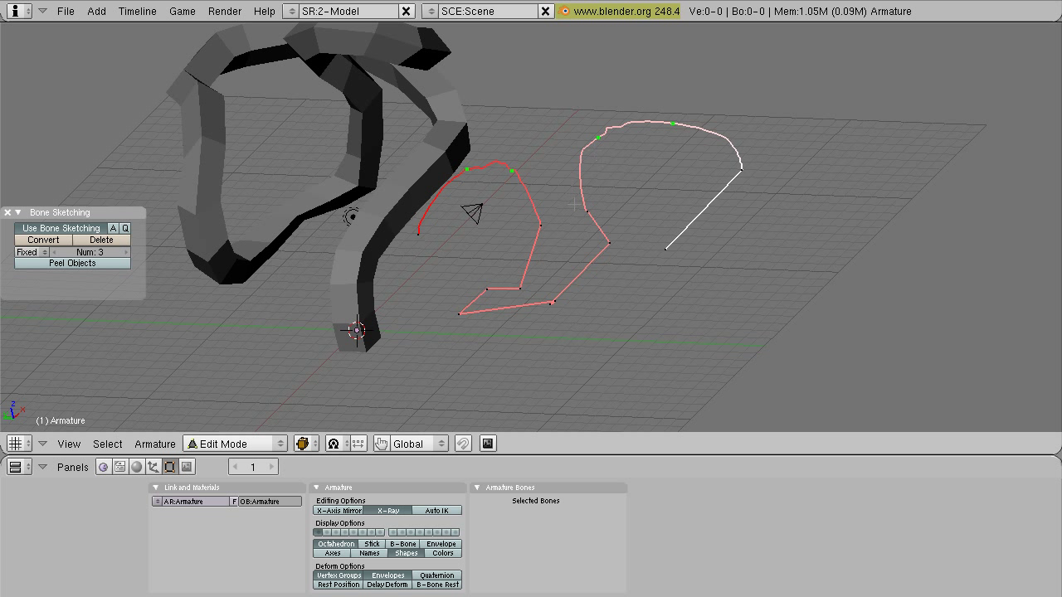
middle_click_drag(591, 199, 358, 213)
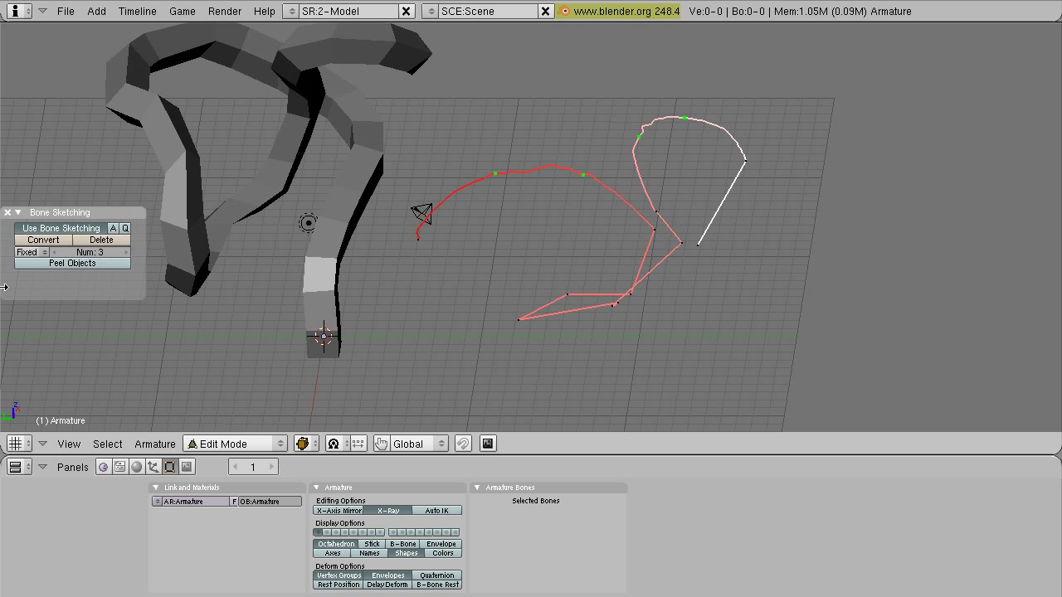
left_click(30, 252)
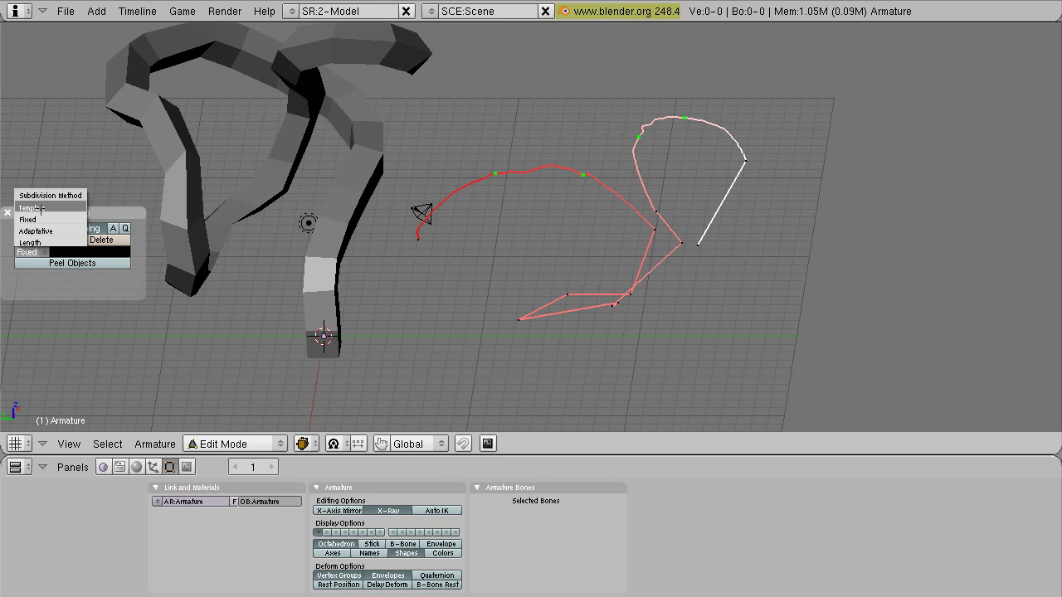
left_click(34, 231)
middle_click_drag(472, 204, 444, 218)
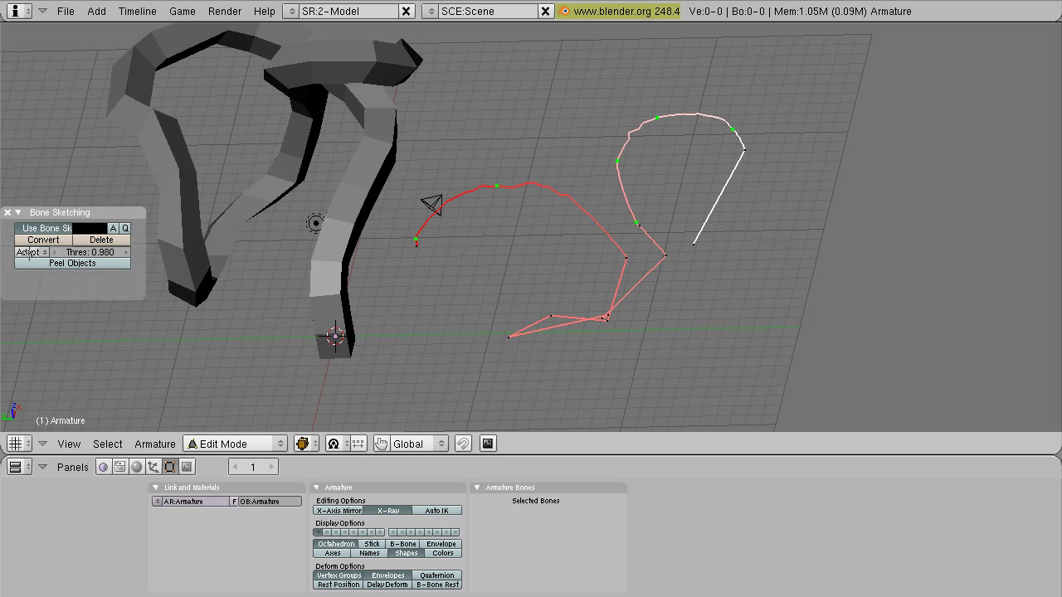
- Switch the stroke's subdivision method to Length and set the length limit to 2.90
left_click(29, 252)
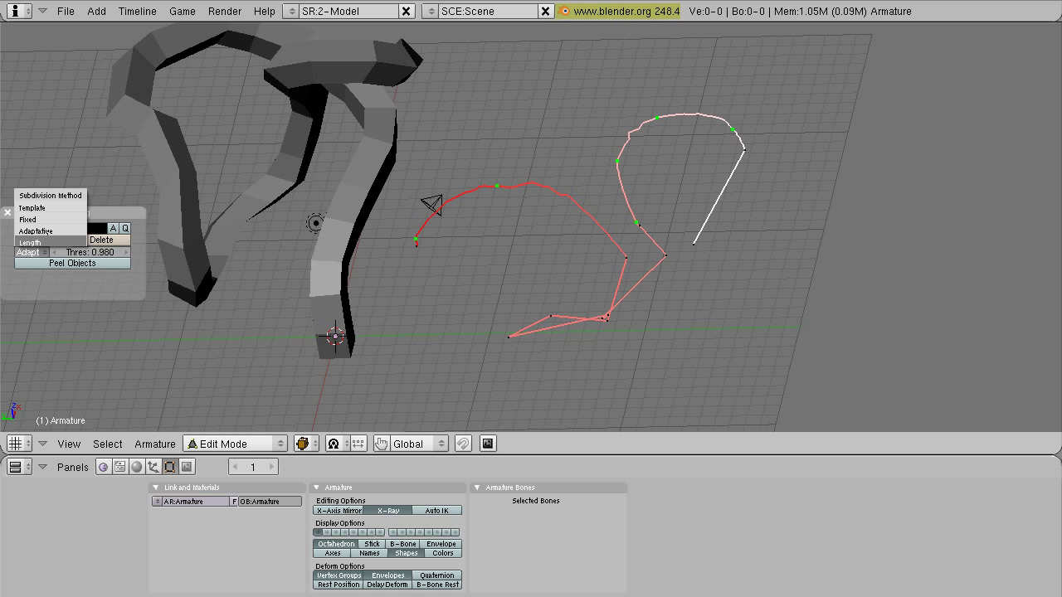
left_click(29, 242)
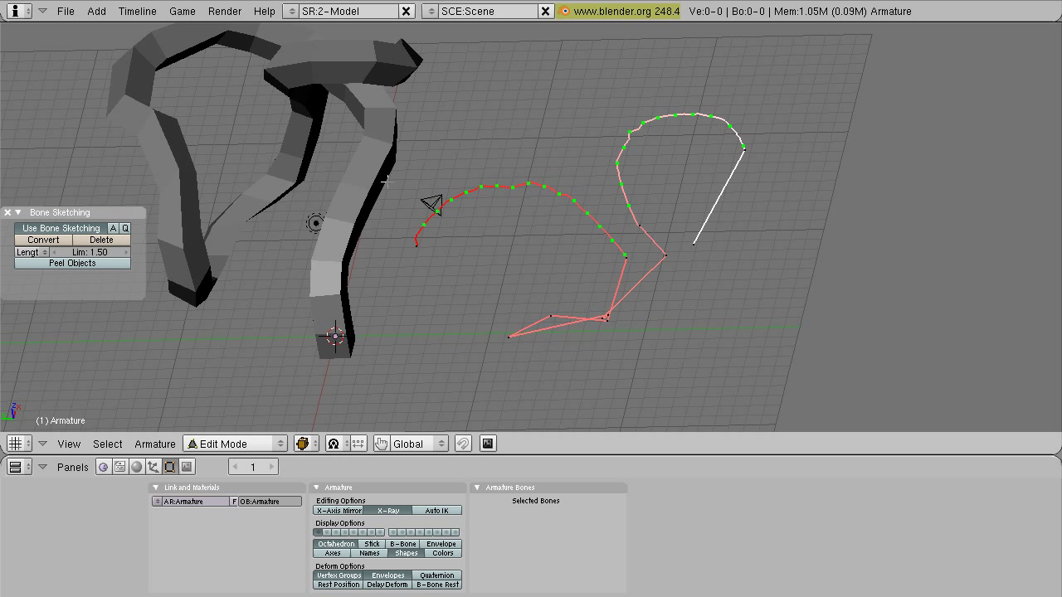
left_click(126, 252)
left_click(126, 252)
left_click(126, 252)
left_click(126, 251)
left_click(126, 251)
left_click(126, 251)
left_click(126, 251)
left_click(126, 252)
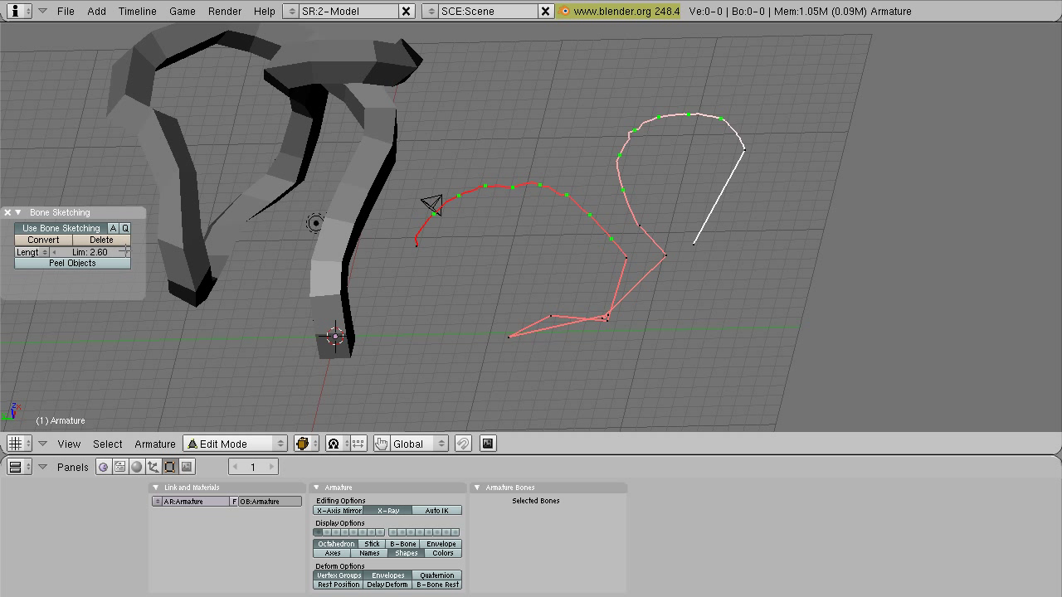
left_click(126, 251)
left_click(125, 251)
left_click(125, 251)
middle_click_drag(584, 237, 631, 246)
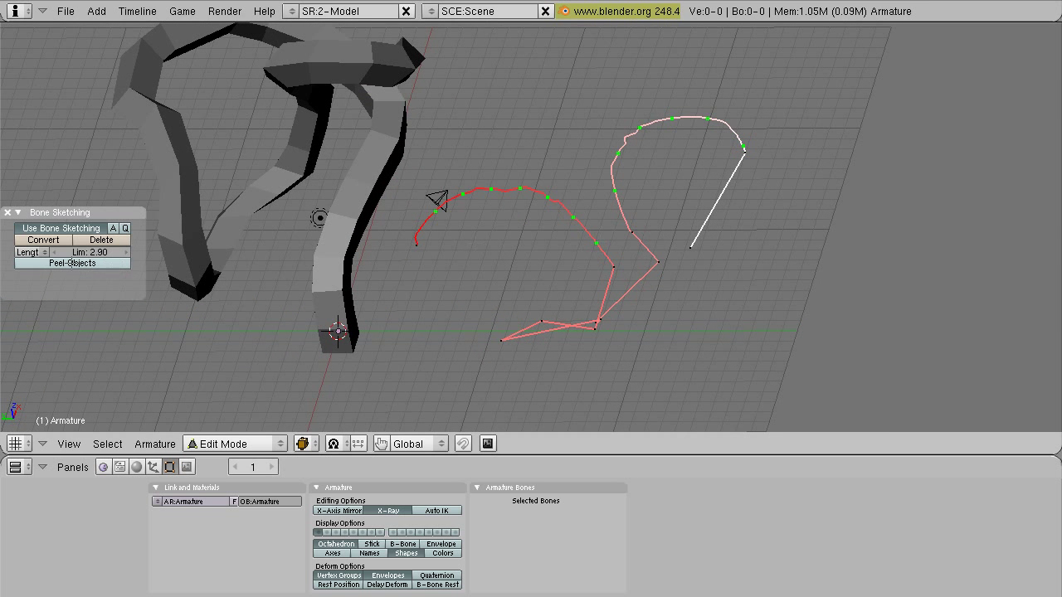
left_click(30, 252)
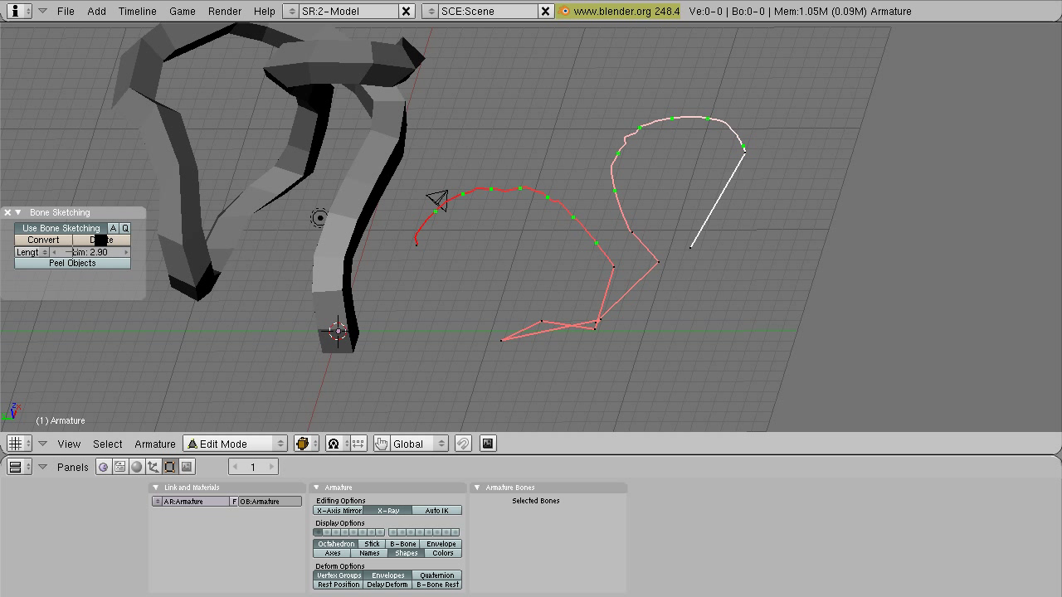
- Try converting the length-subdivided stroke into bones, undo the conversion, and delete the practice stroke
left_click(50, 240)
middle_click_drag(521, 233, 475, 216)
middle_click_drag(588, 146, 664, 239)
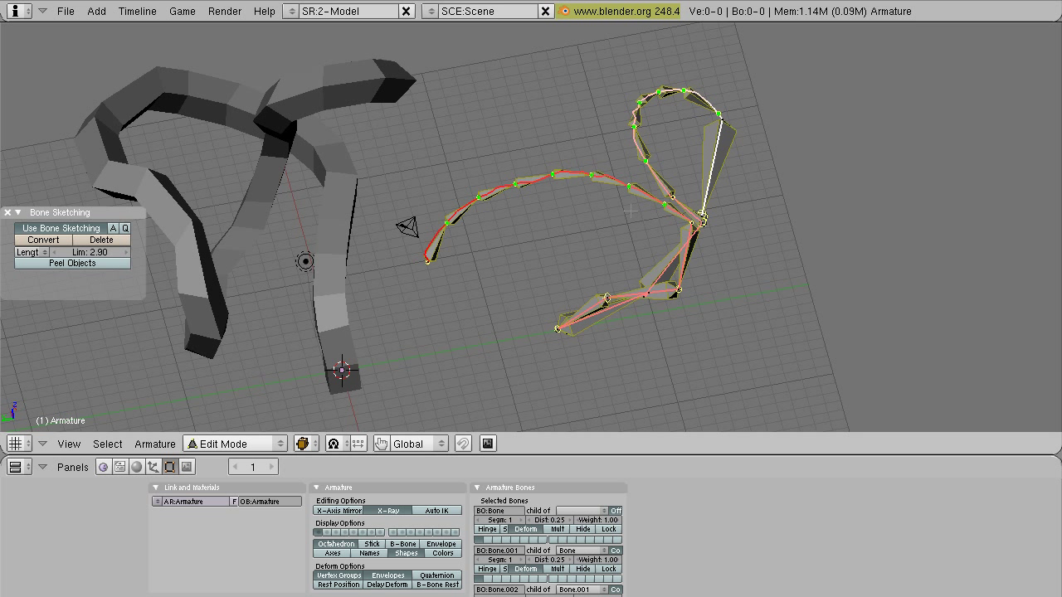
key("ctrl+z")
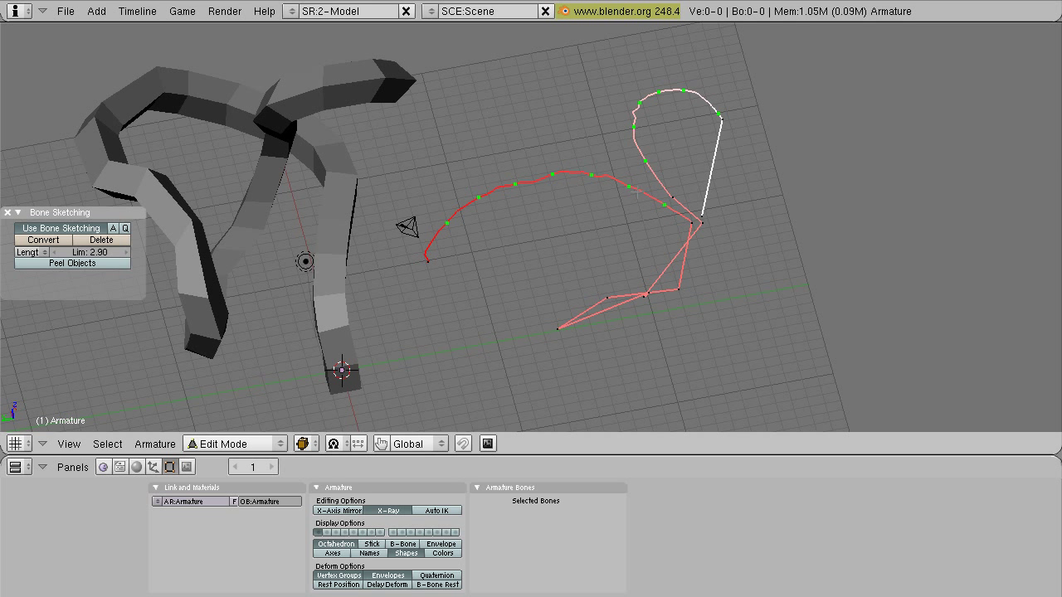
key("x")
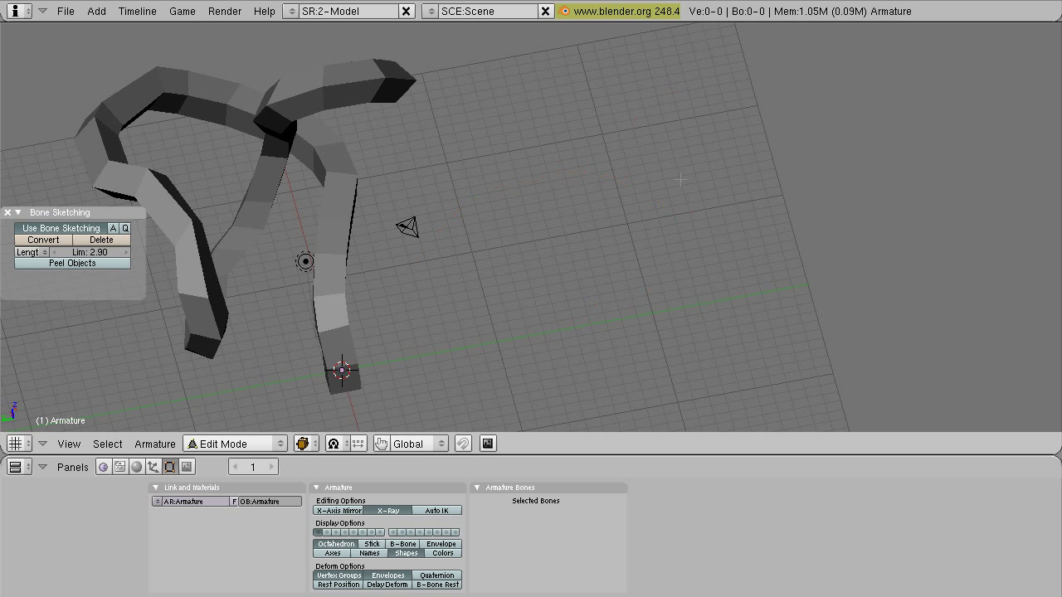
- With the whole tube in view, enable snapping and set the snap element to Volume
left_click_drag(368, 266, 589, 289, "shift")
middle_click_drag(507, 307, 327, 272)
middle_click_drag(396, 268, 439, 251)
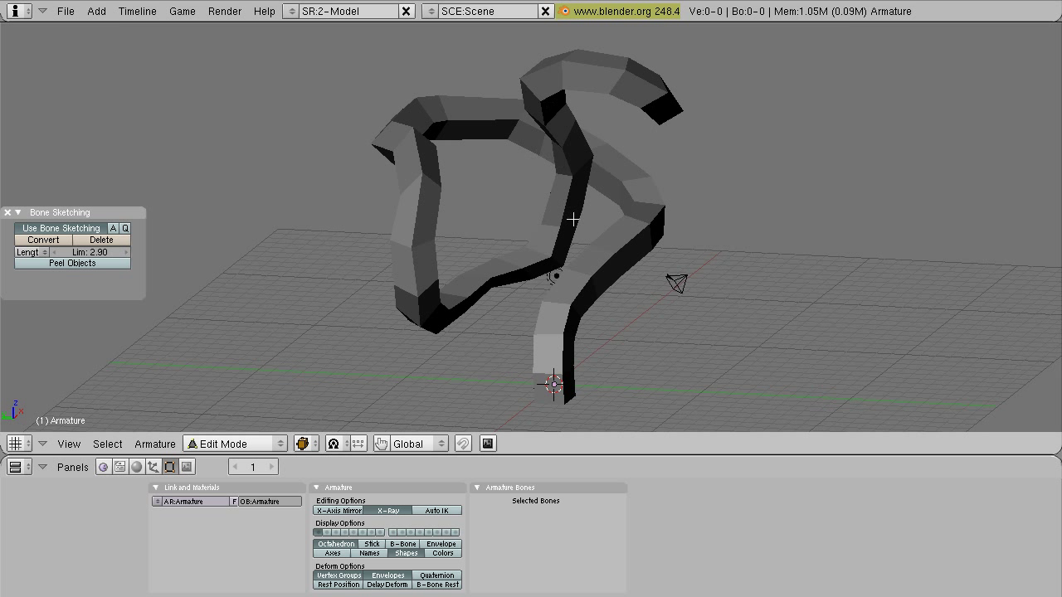
left_click(464, 445)
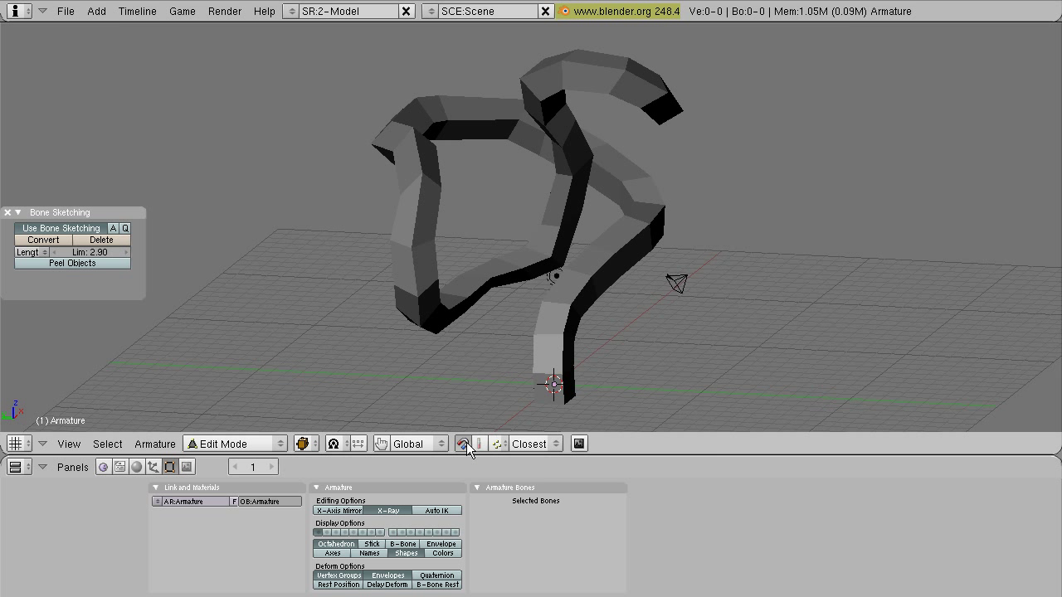
left_click(499, 445)
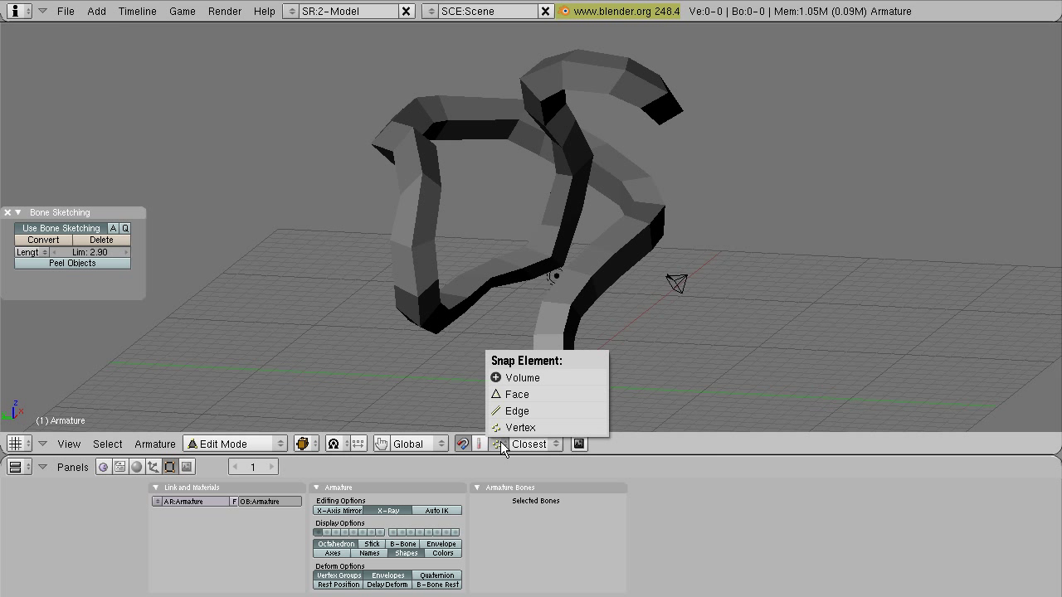
left_click(533, 378)
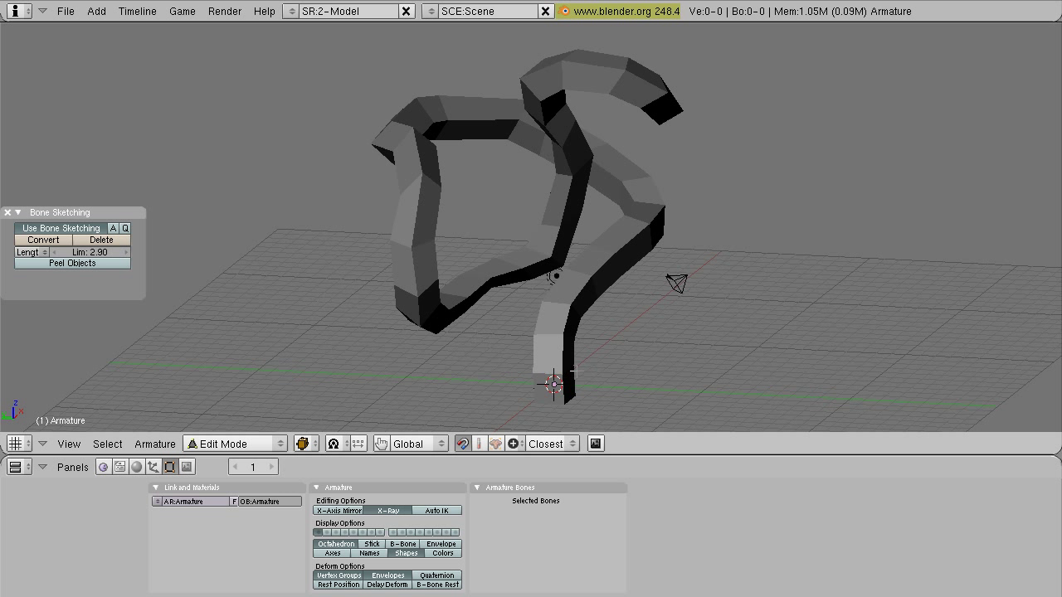
- Sketch one continuous bone stroke through the whole tube, from its base at the 3D cursor to its free end
middle_click_drag(553, 384, 545, 241)
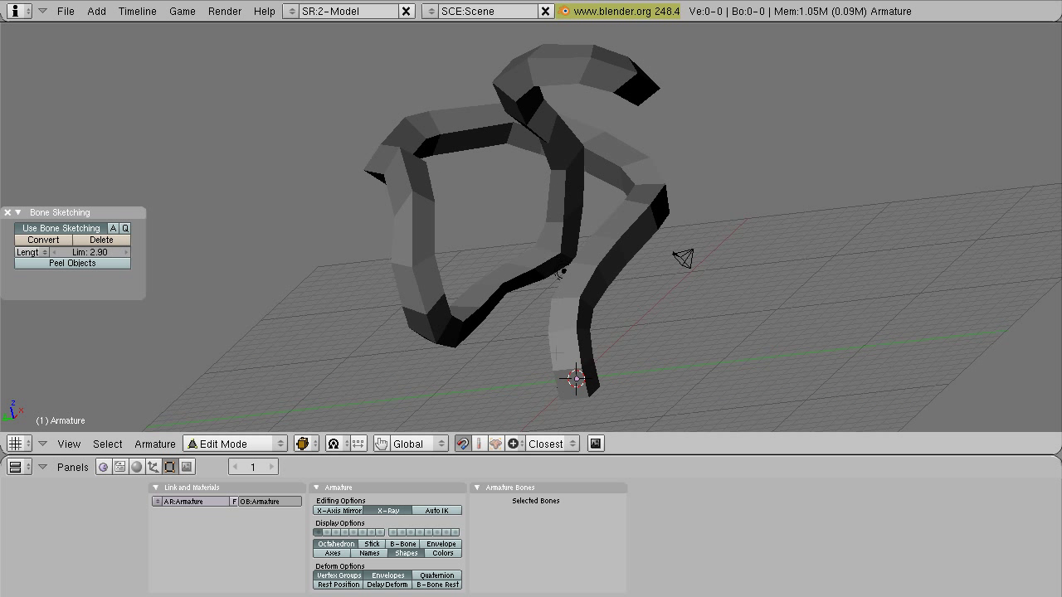
mouse_move(571, 395)
left_mouse_down()
mouse_move(570, 309)
mouse_move(635, 218)
mouse_move(640, 174)
mouse_move(598, 137)
mouse_move(488, 115)
mouse_move(469, 117)
mouse_move(395, 178)
mouse_move(418, 302)
mouse_move(448, 323)
mouse_move(554, 246)
mouse_move(554, 161)
mouse_move(526, 77)
mouse_move(571, 64)
mouse_move(647, 87)
left_mouse_up()
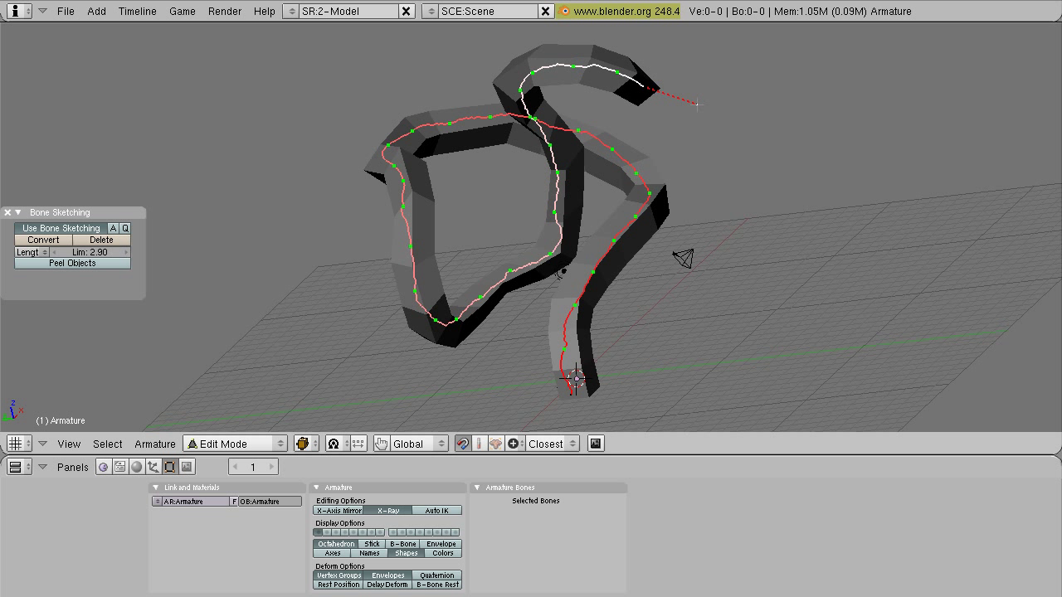
mouse_move(697, 111)
middle_mouse_down()
mouse_move(629, 199)
mouse_move(594, 150)
mouse_move(727, 185)
mouse_move(503, 298)
mouse_move(614, 296)
middle_mouse_up()
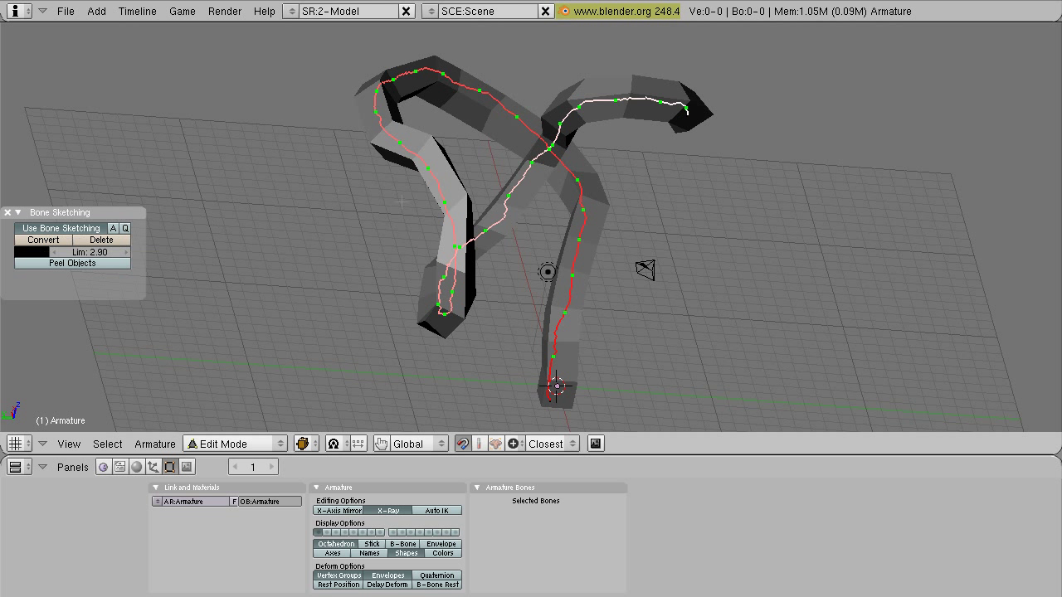
- Try the Adaptative subdivision method on the tube's stroke, and return it to the Length method
left_click(32, 251)
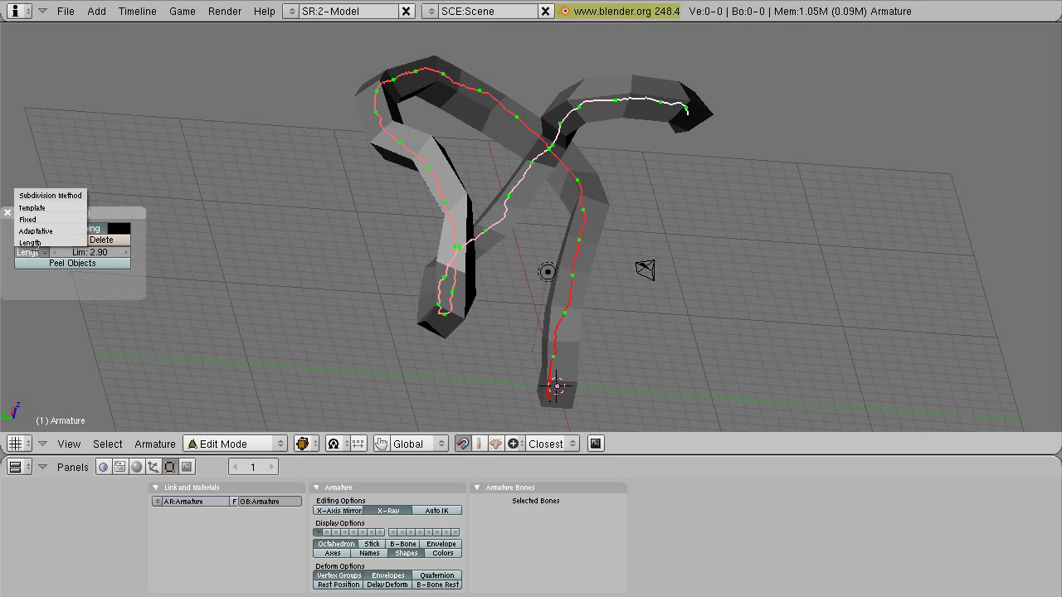
left_click(36, 230)
middle_click_drag(505, 249, 538, 238)
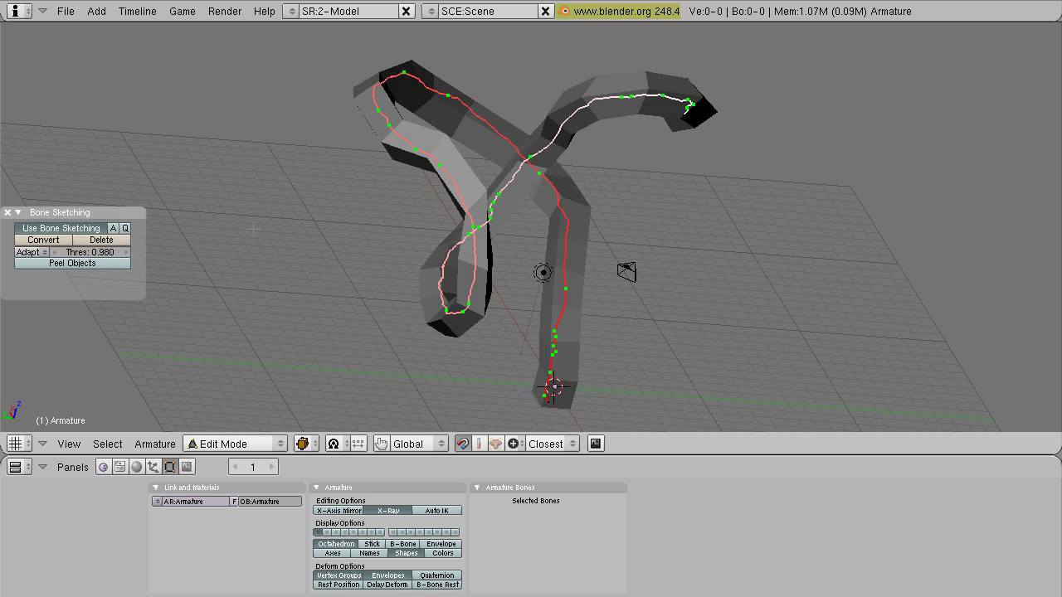
left_click(38, 254)
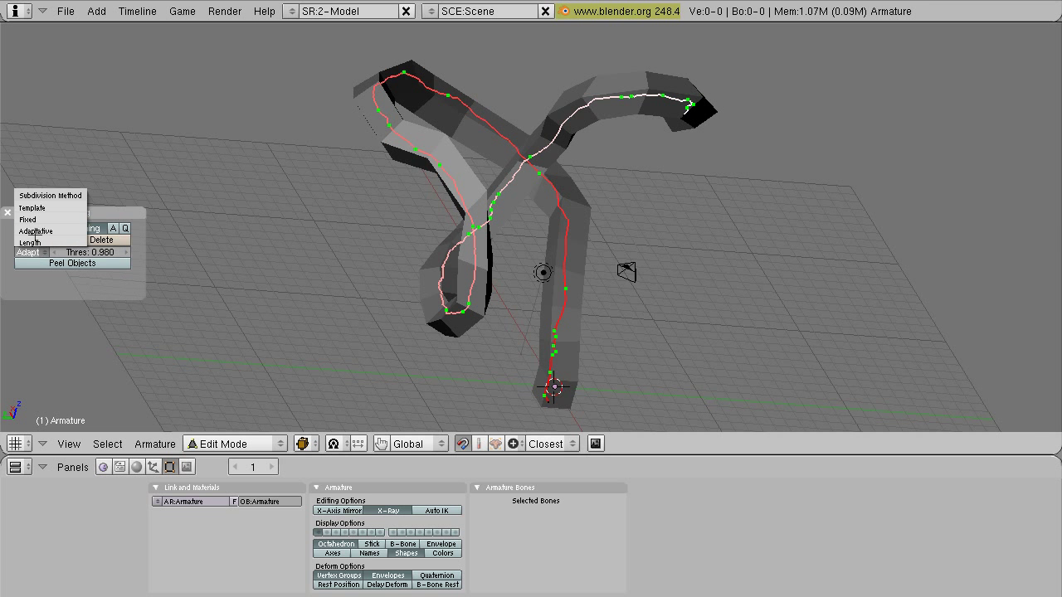
left_click(30, 242)
- Convert the length-subdivided stroke into bones and put the armature in Pose Mode
middle_click_drag(567, 230, 387, 255)
left_click(43, 240)
mouse_move(498, 216)
middle_mouse_down()
mouse_move(630, 214)
mouse_move(648, 239)
mouse_move(546, 250)
mouse_move(576, 133)
mouse_move(680, 130)
mouse_move(702, 166)
middle_mouse_up()
key("Tab")
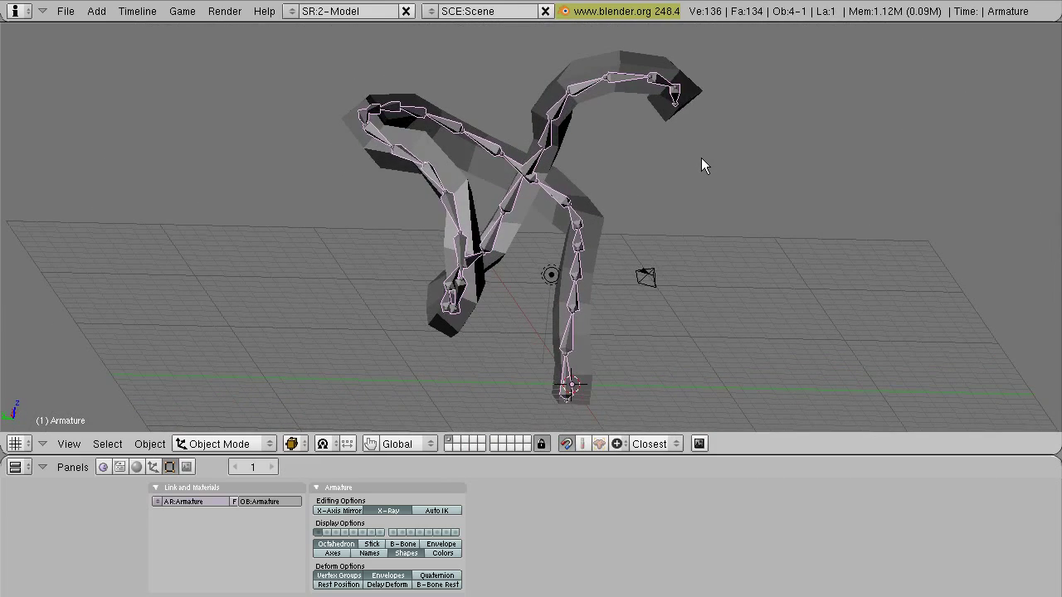
key("ctrl+Tab")
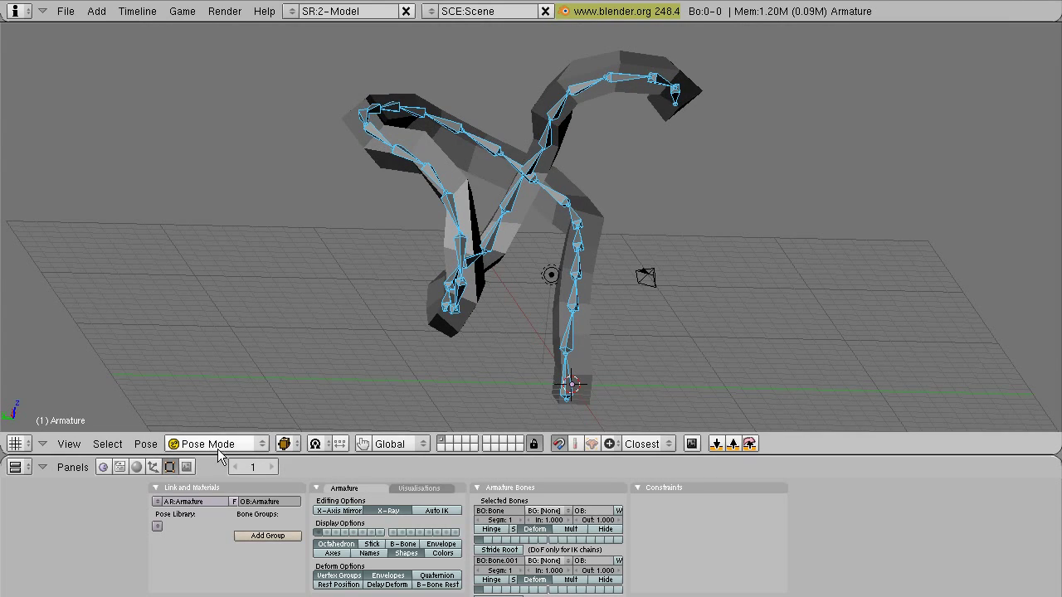
- Try rotating Bone.030 near the tube's free end, and cancel the rotation
middle_click_drag(688, 114, 647, 166)
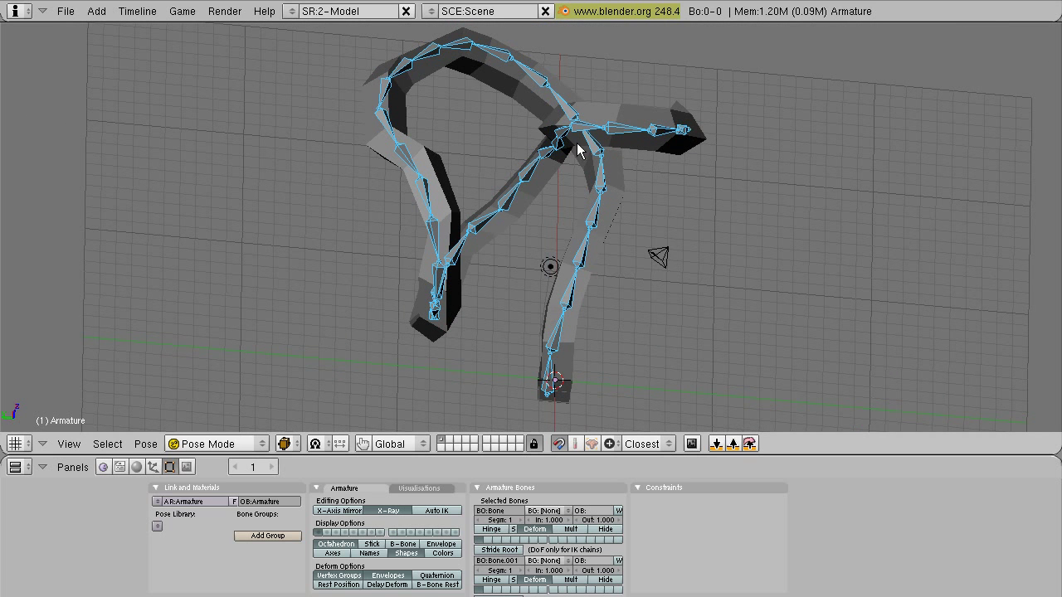
right_click(634, 129)
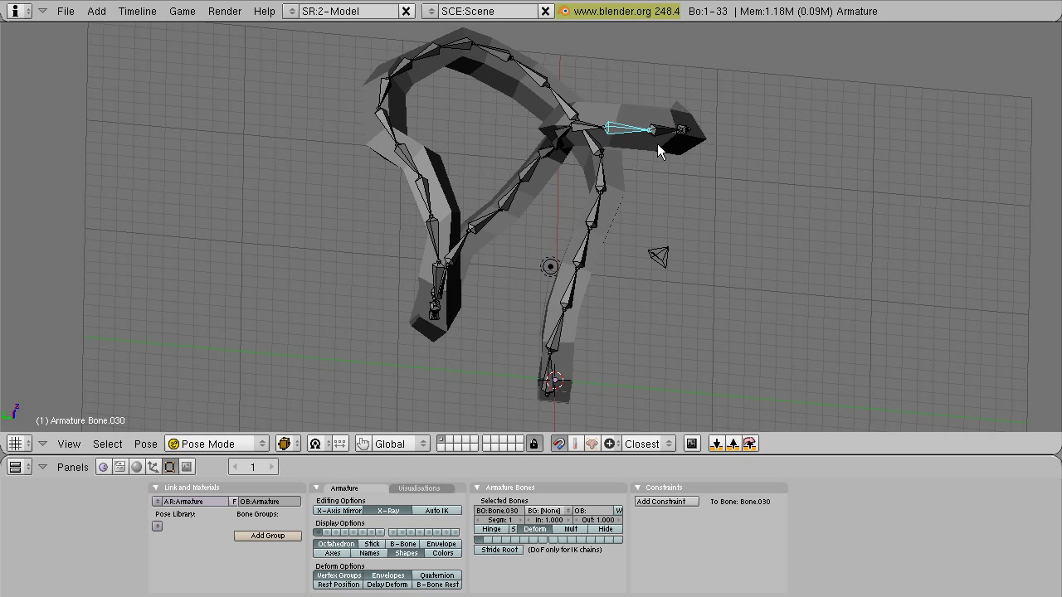
key("r")
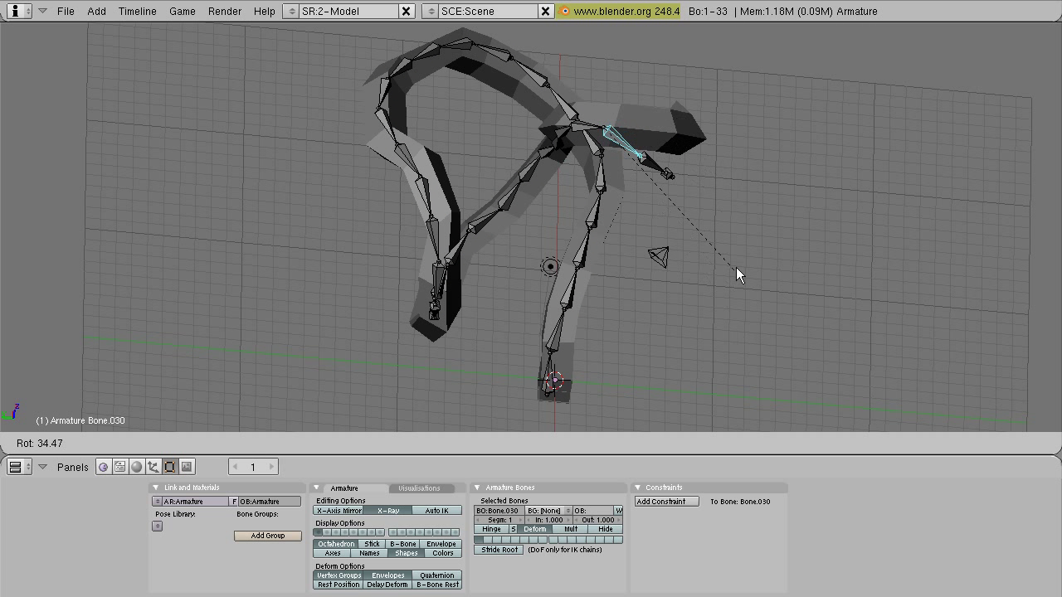
right_click(736, 267)
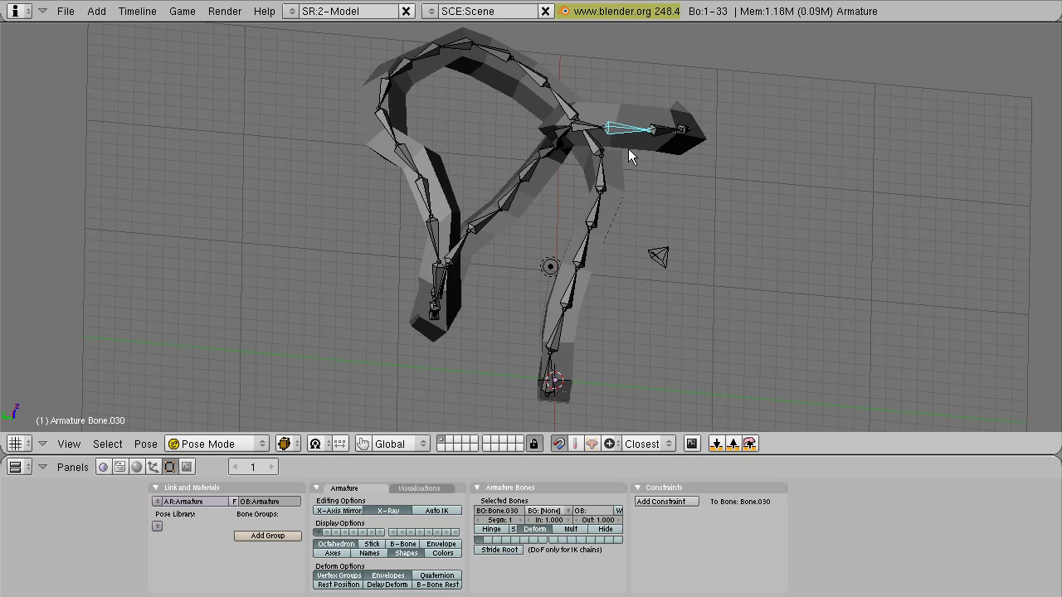
- Parent the tube mesh to the armature with vertex groups created from bone heat, and test the deformation with a cancelled bone rotation
right_click(618, 180)
right_click(639, 158)
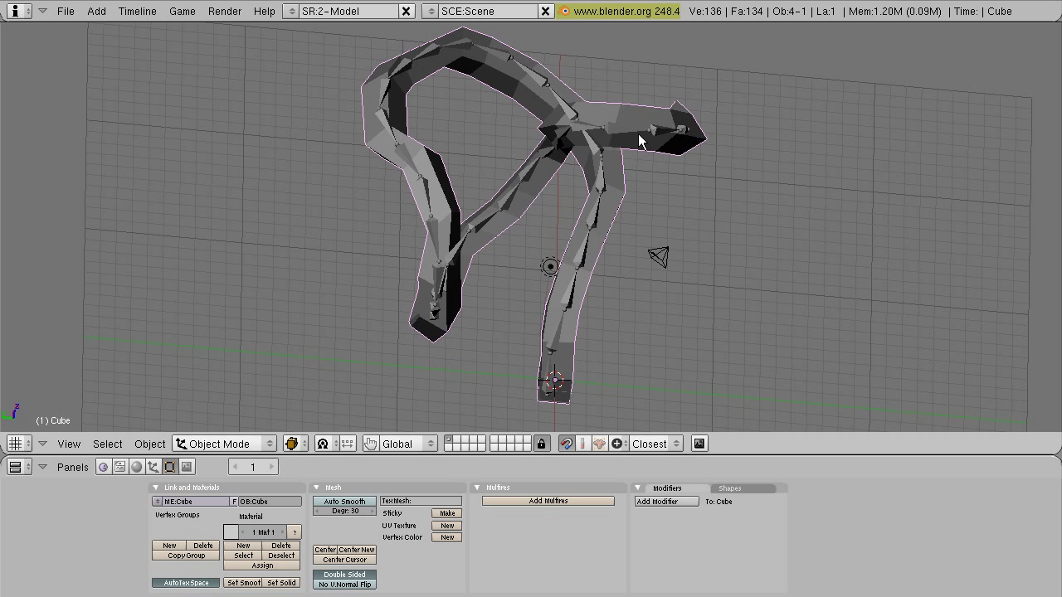
right_click(639, 141)
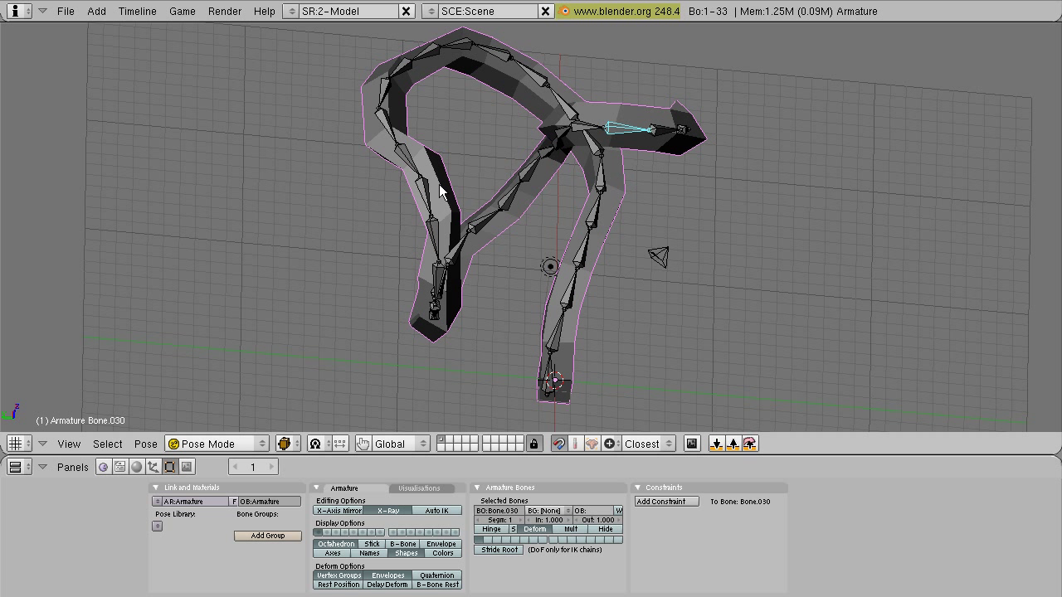
key("ctrl+p")
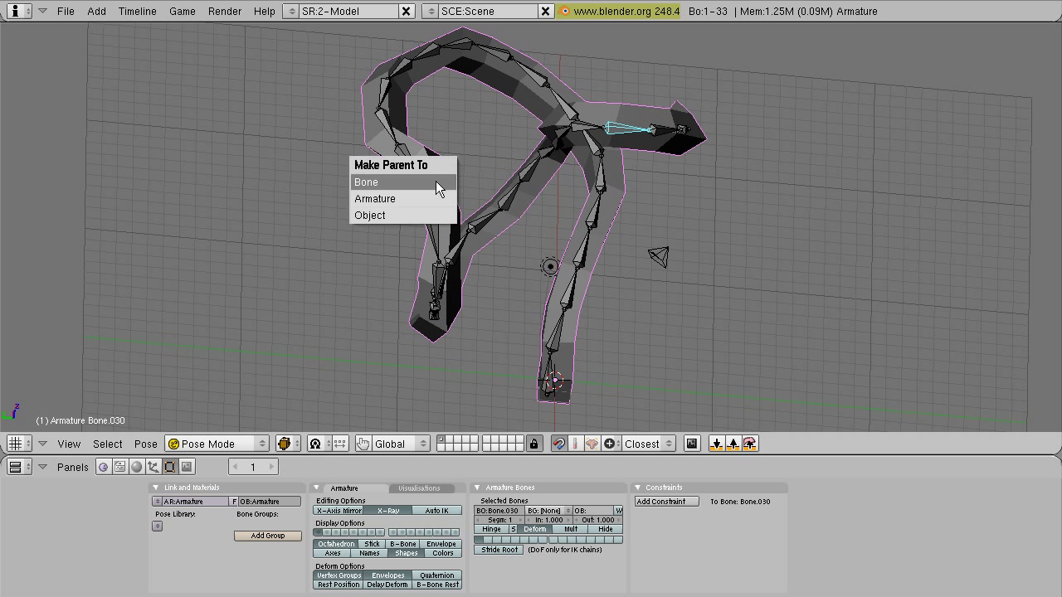
left_click(392, 203)
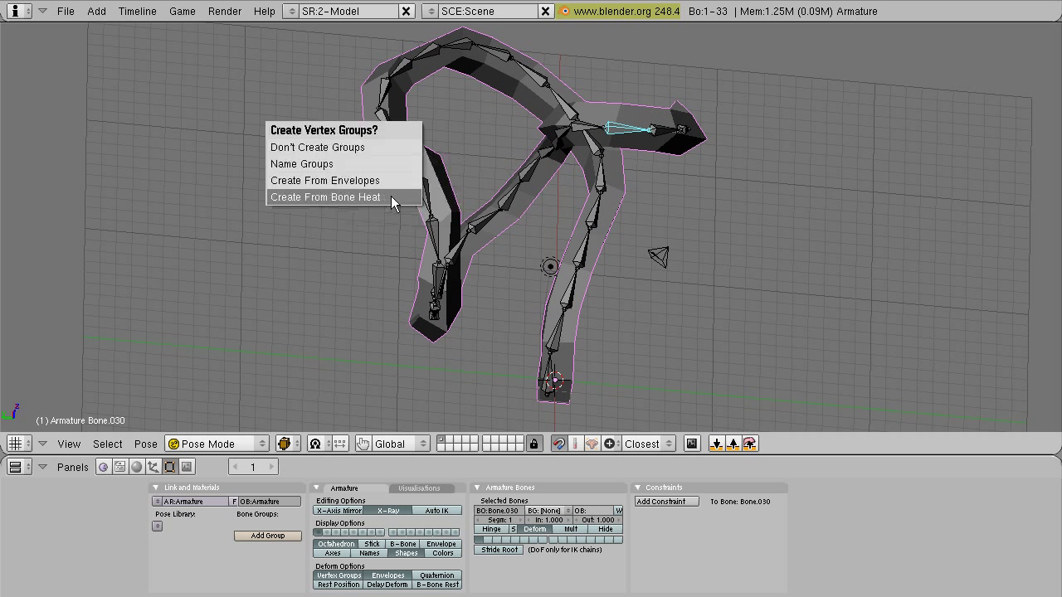
left_click(391, 197)
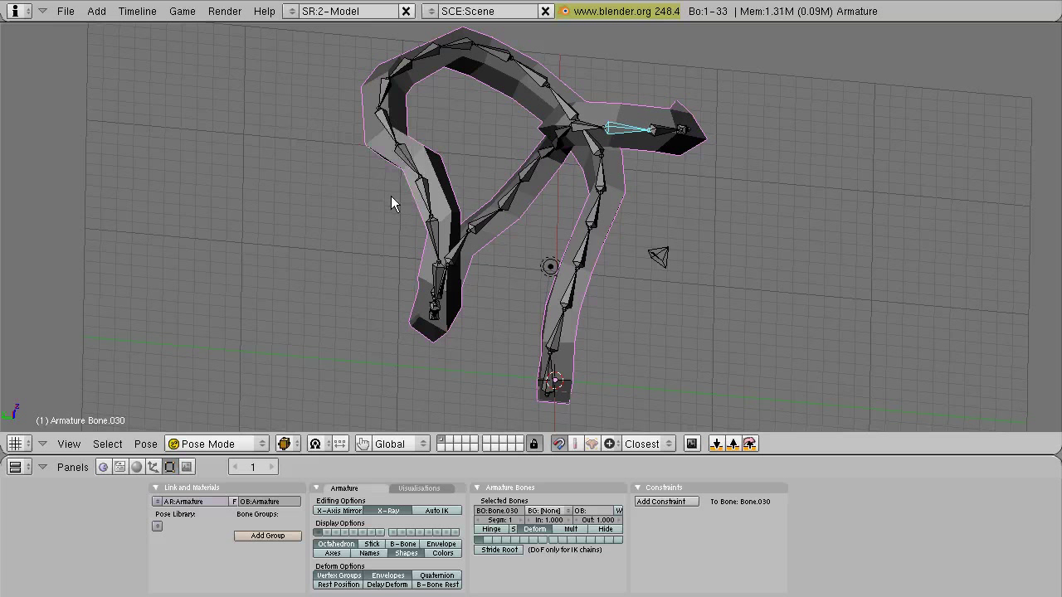
key("r")
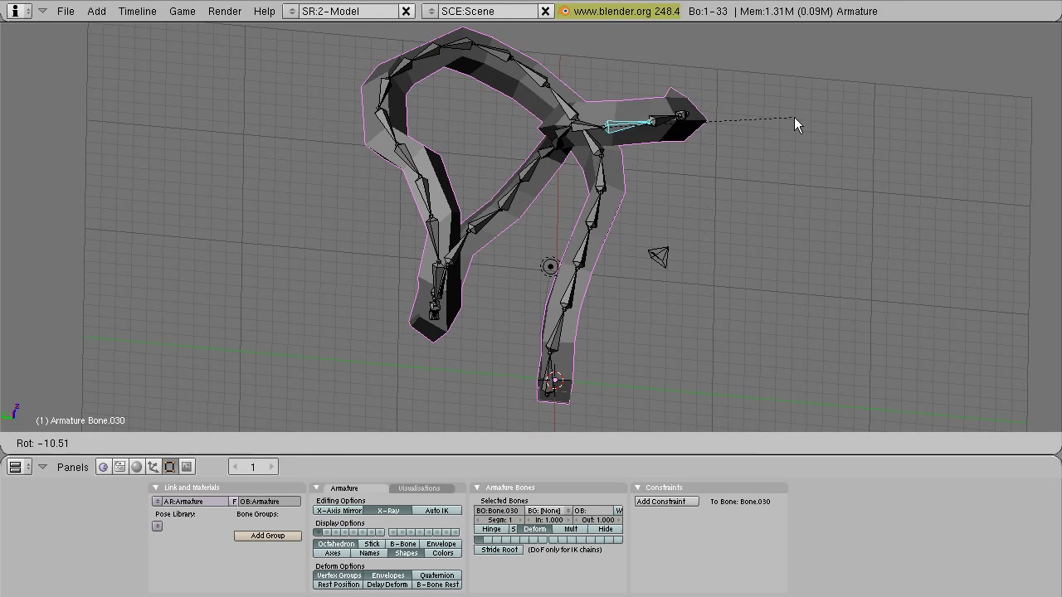
key("Escape")
- With Auto IK enabled, move the last bone at the tube's free end far from the base to uncoil the chain
right_click(682, 131)
middle_click_drag(682, 133, 640, 261)
right_click(640, 268)
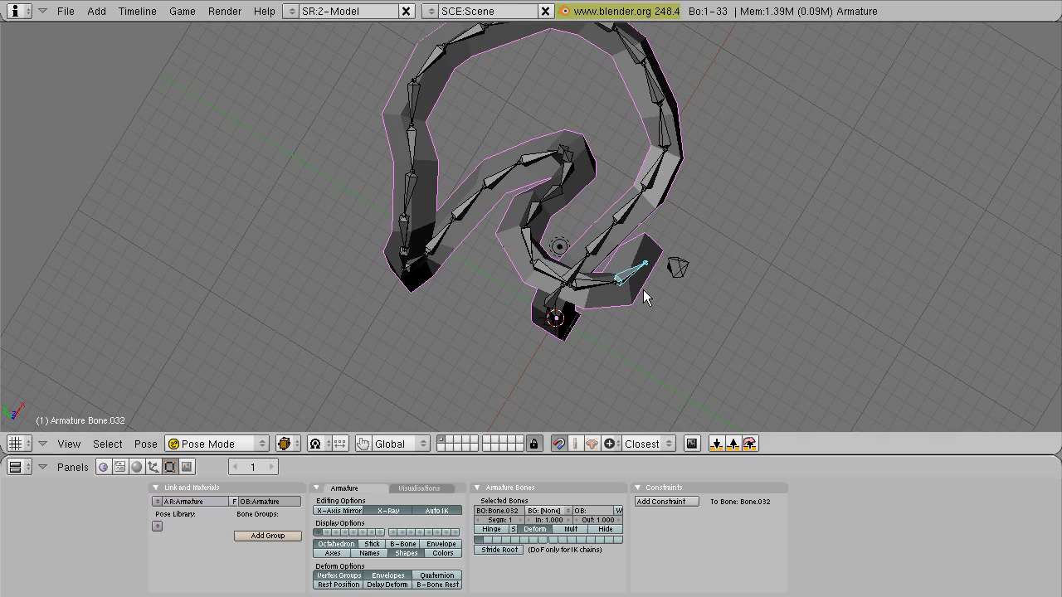
scroll(660, 268, "down", 3)
key("g")
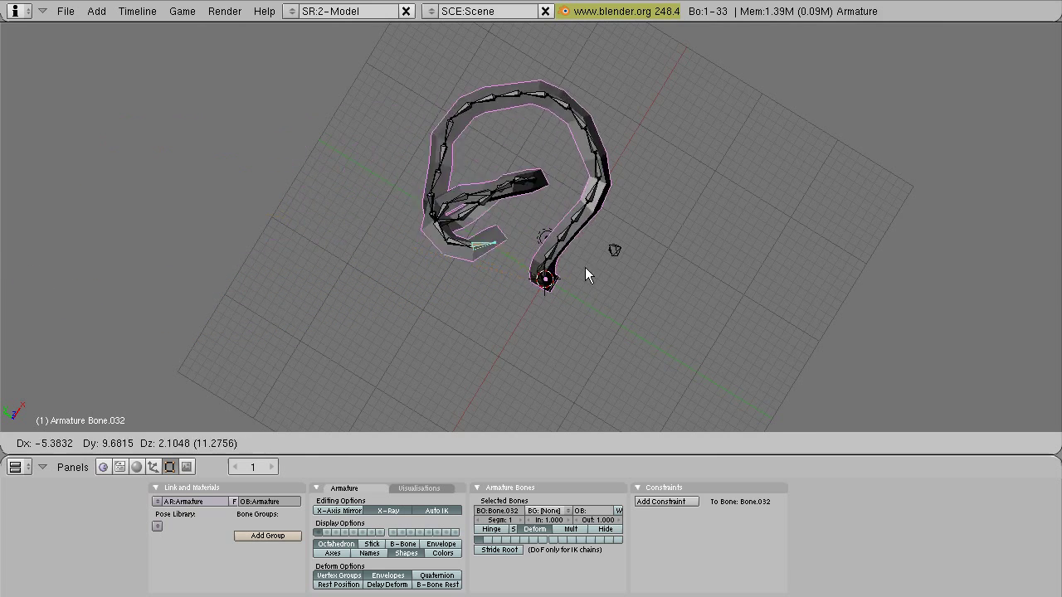
left_click(976, 359)
- Move the tube's end bone farther outward to stretch the chain, and inspect the deformed tube from above and the side
middle_click_drag(484, 346, 501, 140)
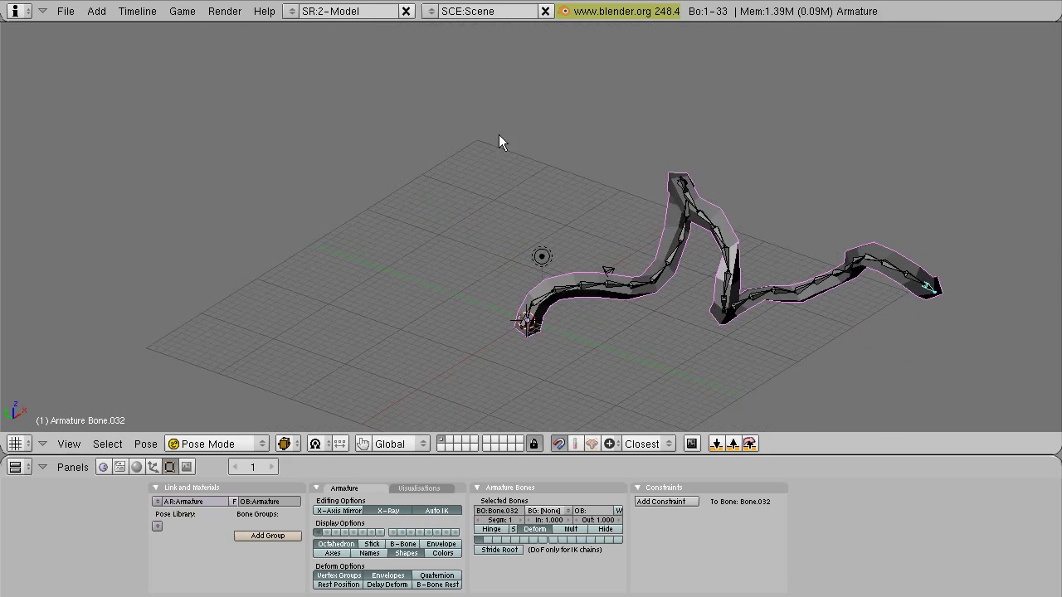
key("g")
left_click(784, 266)
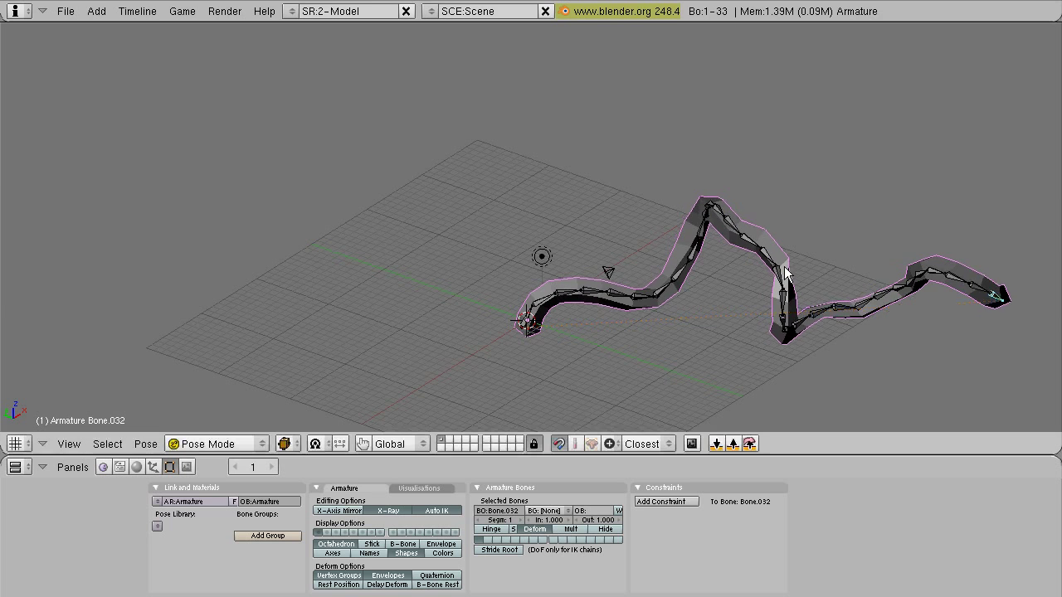
middle_click_drag(771, 273, 617, 317, "shift")
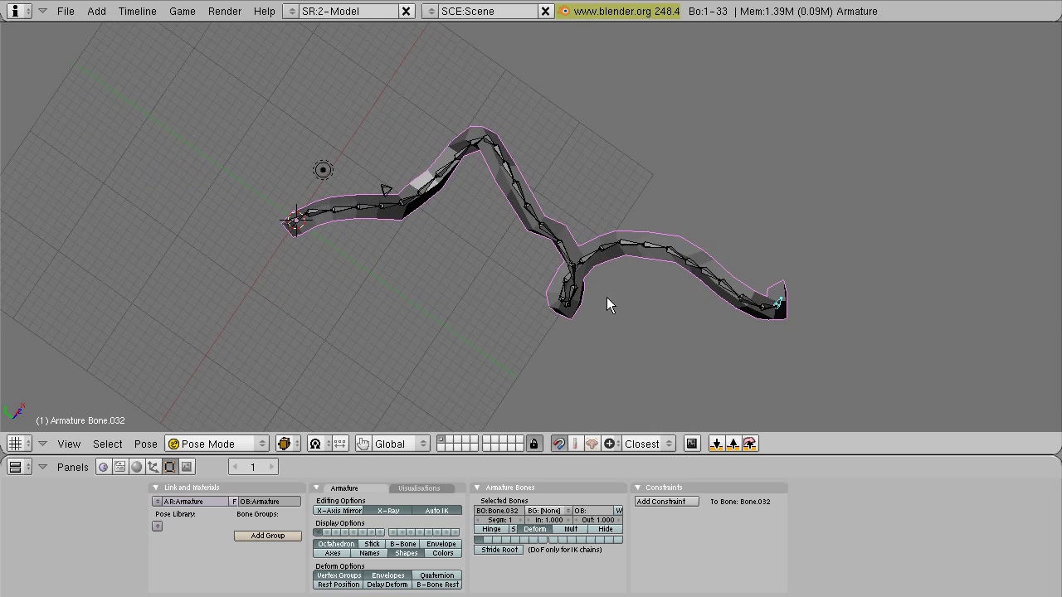
middle_click_drag(605, 297, 650, 181)
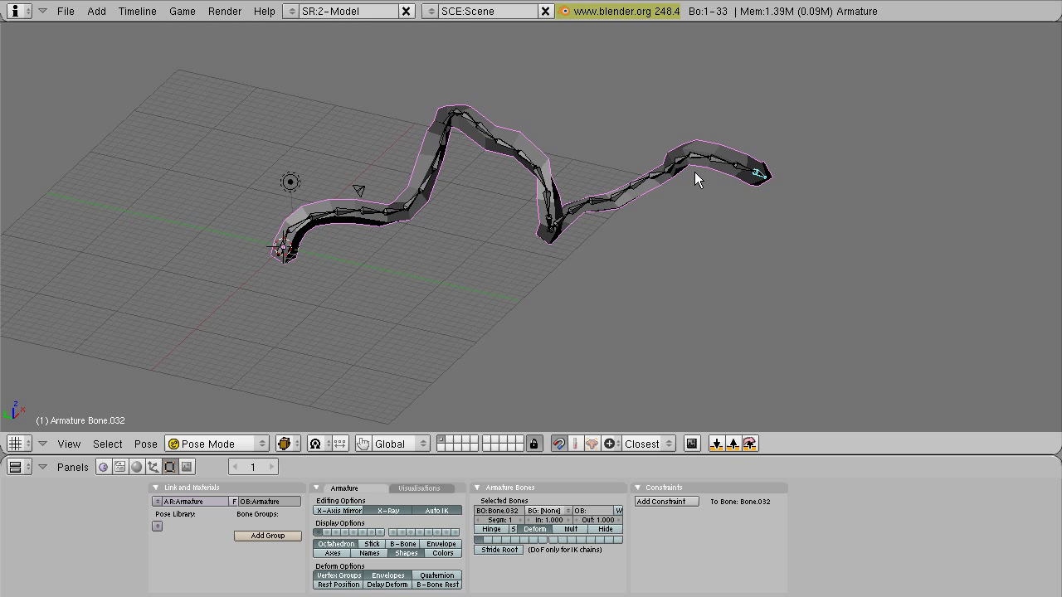
scroll(689, 181, "up", 3)
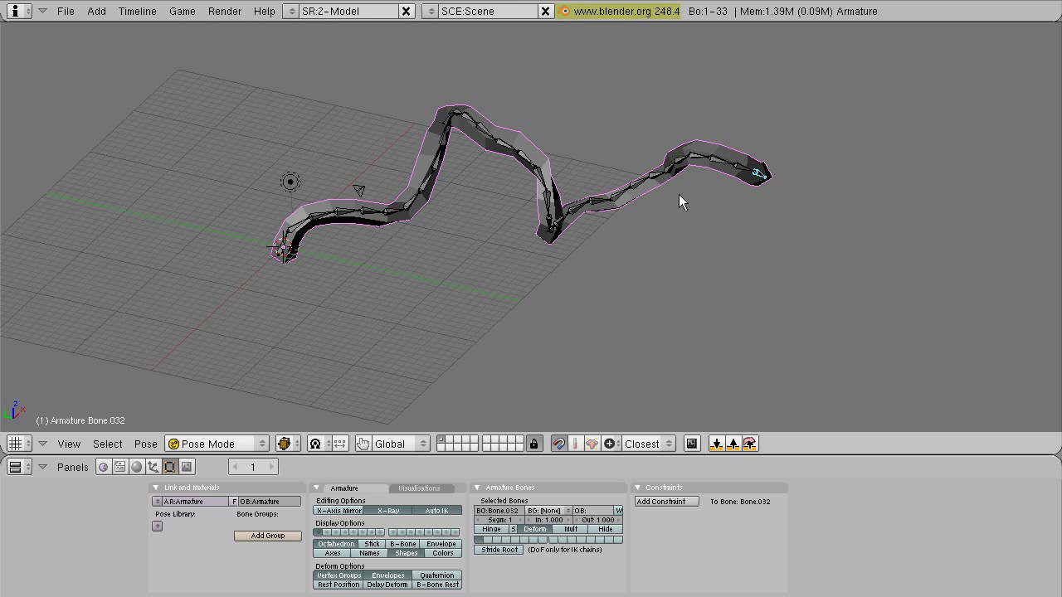